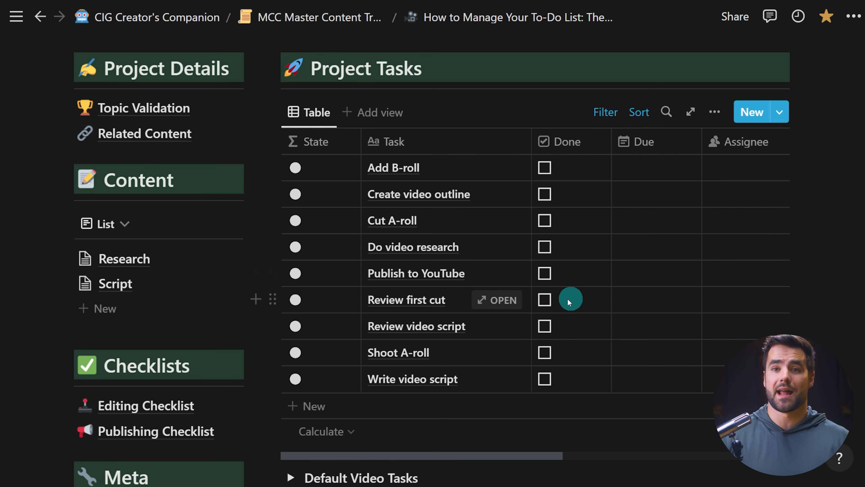
Open the Add B-roll task in the Project Tasks table to inspect its properties.
scroll(775, 273, down, 1)
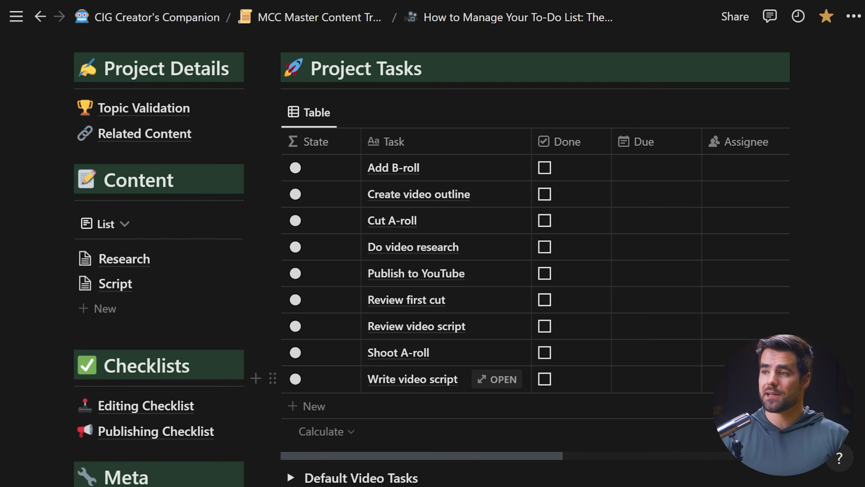
drag(443, 380, 320, 163)
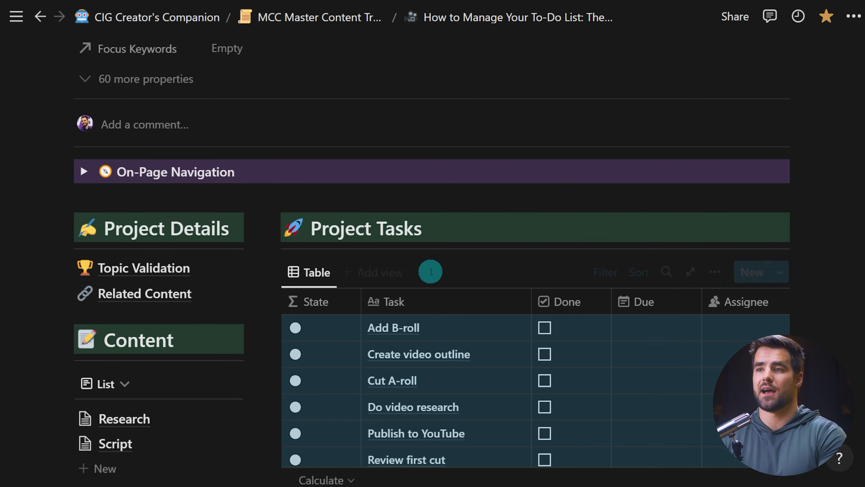
scroll(423, 276, down, 4)
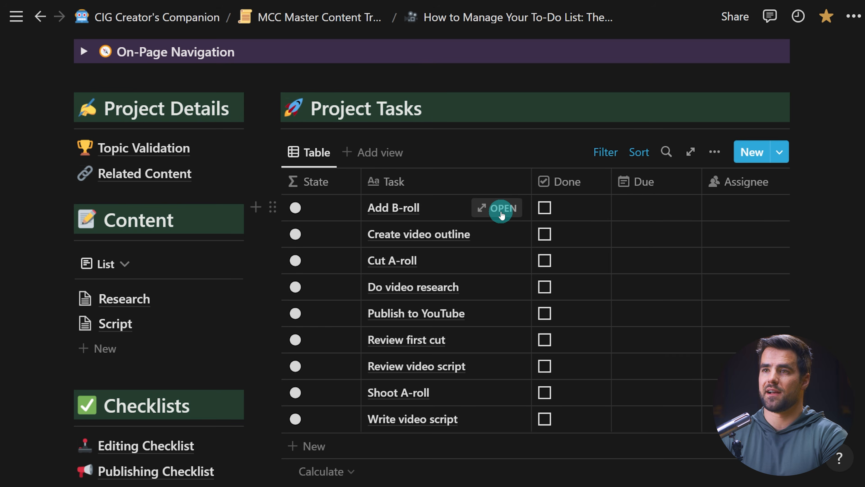
click(501, 214)
scroll(554, 218, down, 3)
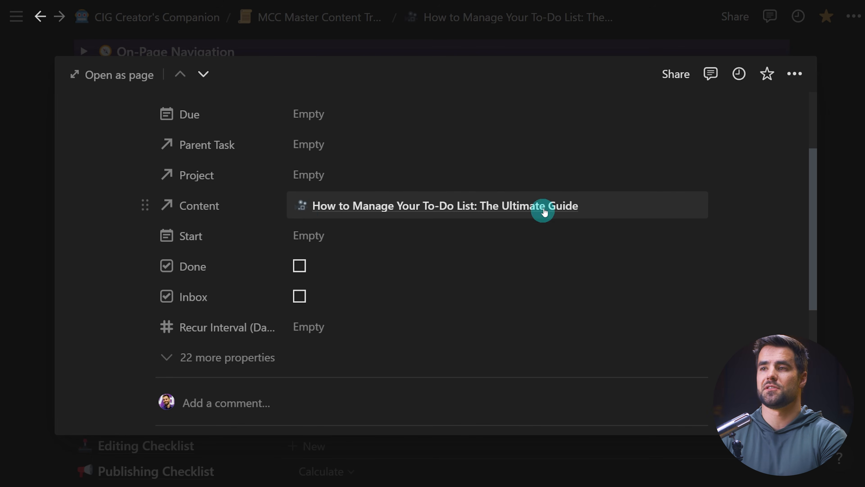
scroll(841, 239, up, 3)
click(836, 324)
Delete all nine tasks from the Project Tasks table.
drag(736, 402, 386, 180)
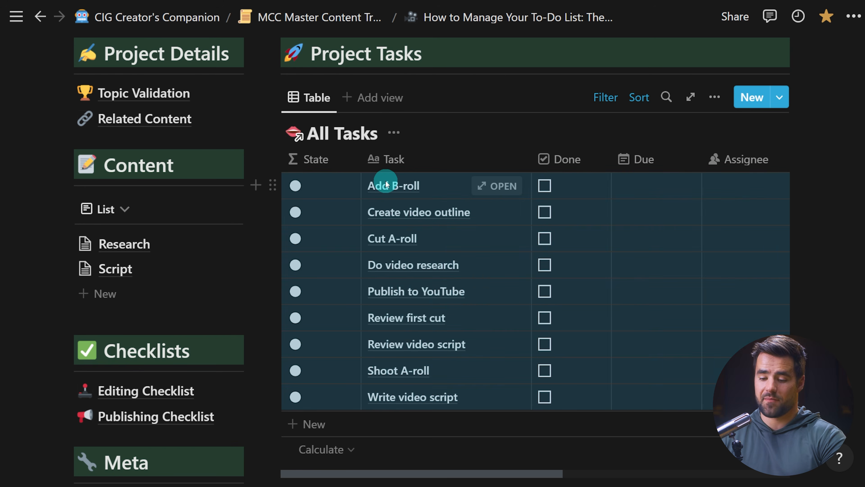
key(Delete)
Clear the video page's body and reapply the YouTube Video template.
scroll(619, 306, down, 6)
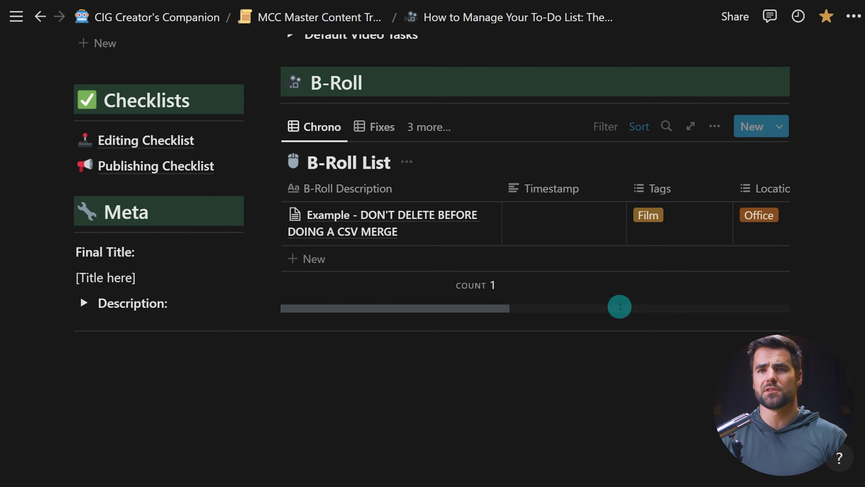
drag(668, 415, 126, 243)
key(Delete)
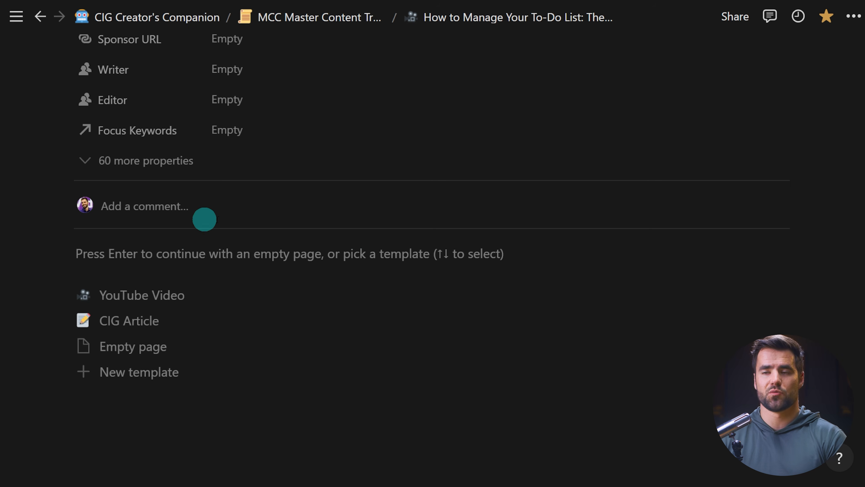
click(165, 295)
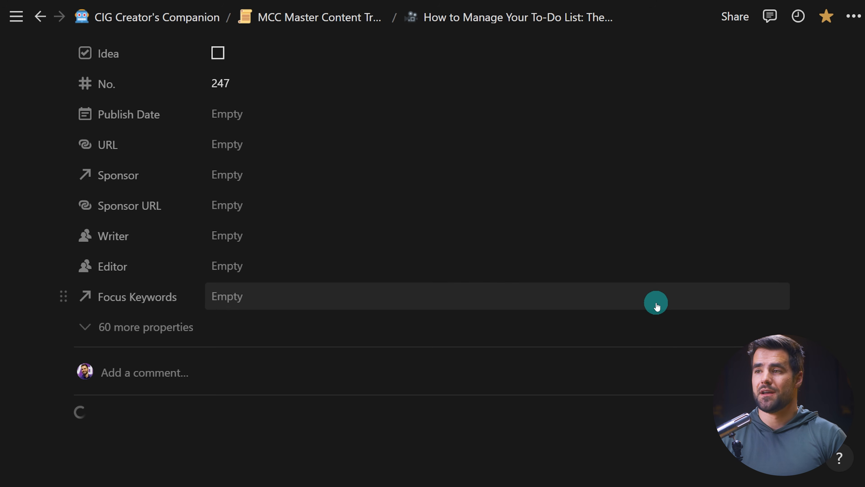
scroll(790, 319, down, 12)
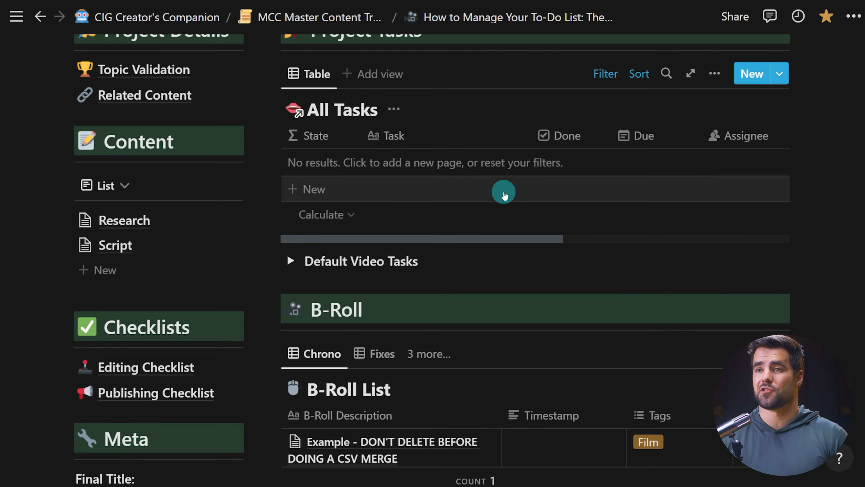
Expand Default Video Tasks and copy all its checklist tasks into the All Tasks table, keeping the sorting.
scroll(507, 190, down, 1)
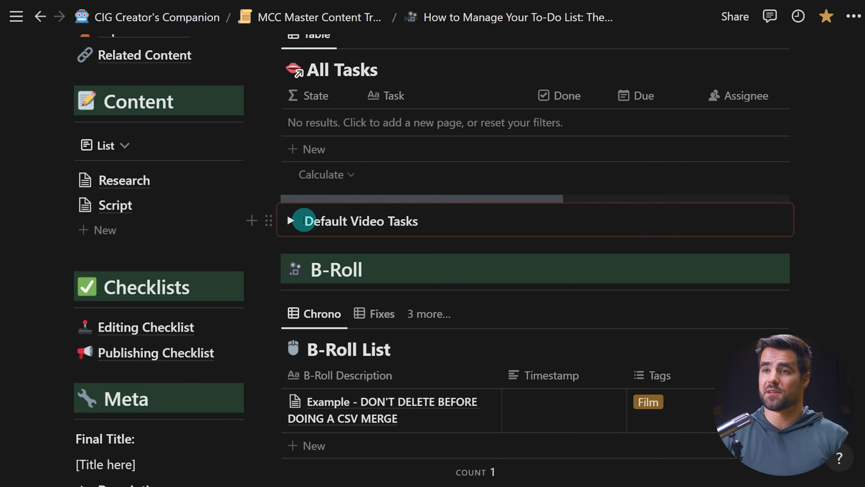
click(292, 220)
scroll(386, 245, down, 5)
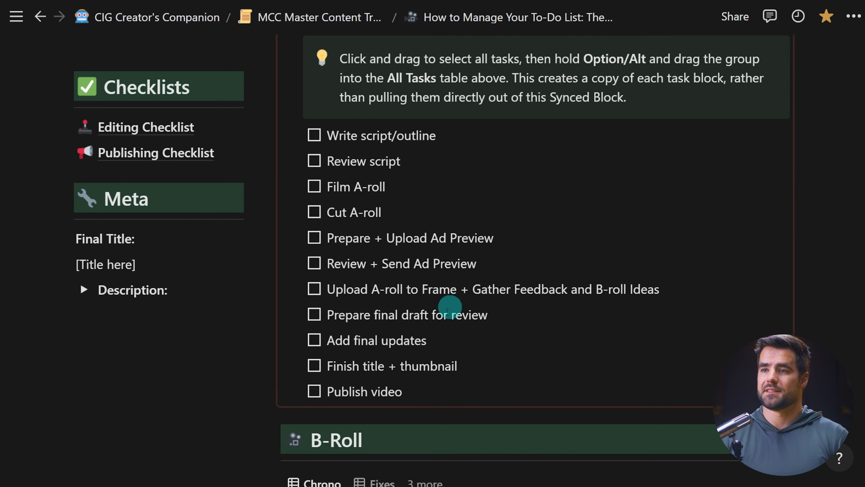
drag(418, 397, 331, 146)
scroll(329, 335, up, 5)
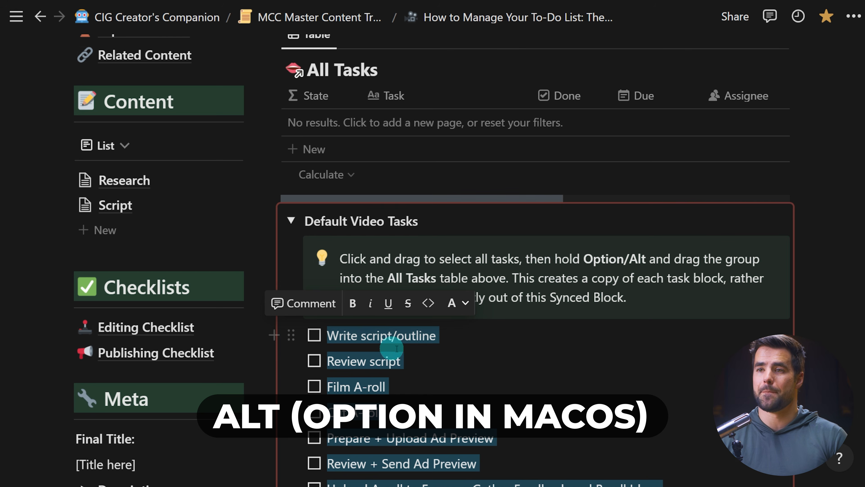
drag(290, 335, 342, 122)
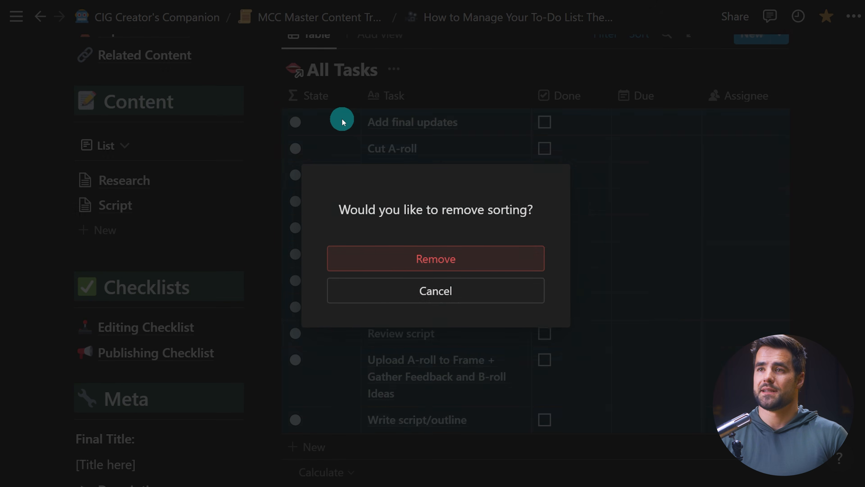
key(alt)
key(alt)
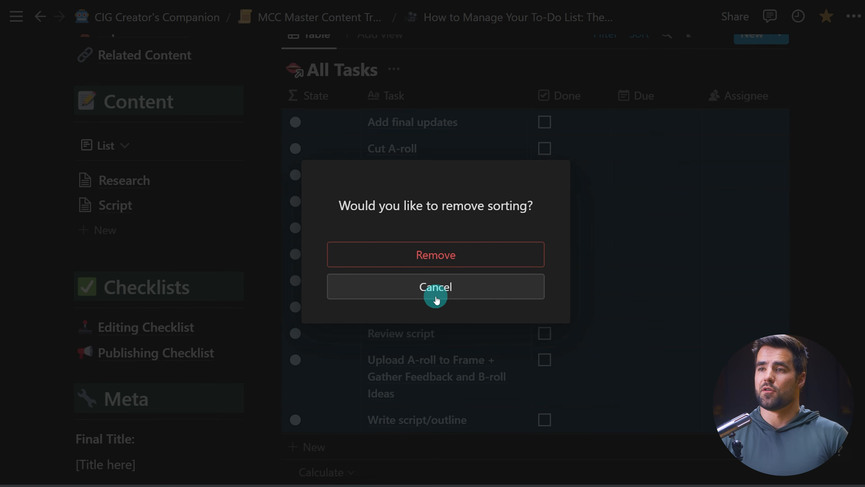
click(435, 292)
click(834, 228)
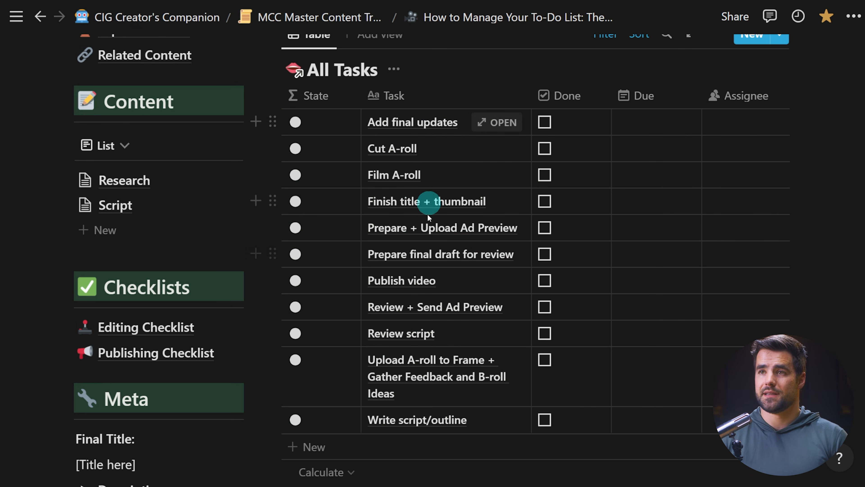
Open the Add final updates task to inspect its properties.
click(495, 122)
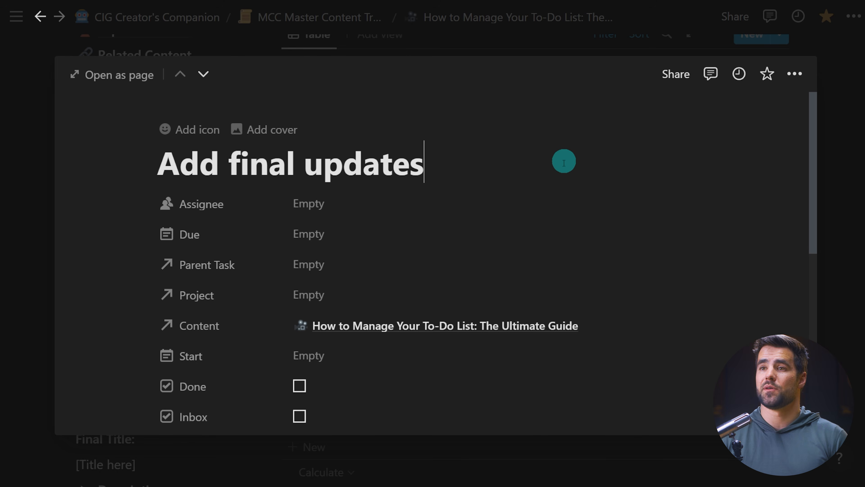
scroll(352, 264, down, 3)
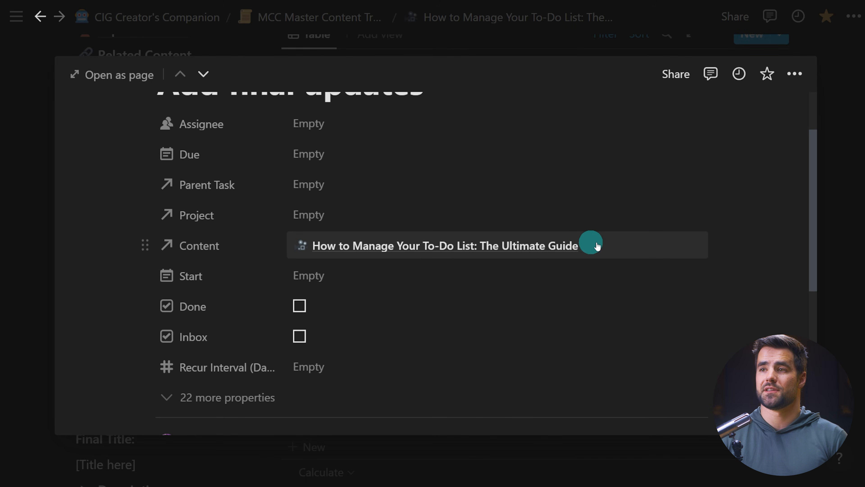
click(854, 227)
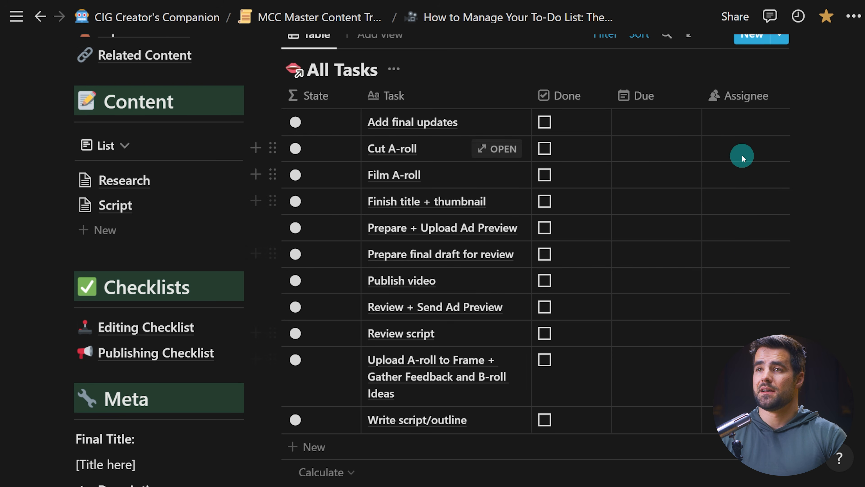
Assign the last four tasks, from Review + Send Ad Preview to Write script/outline, to a team member.
drag(717, 416, 724, 373)
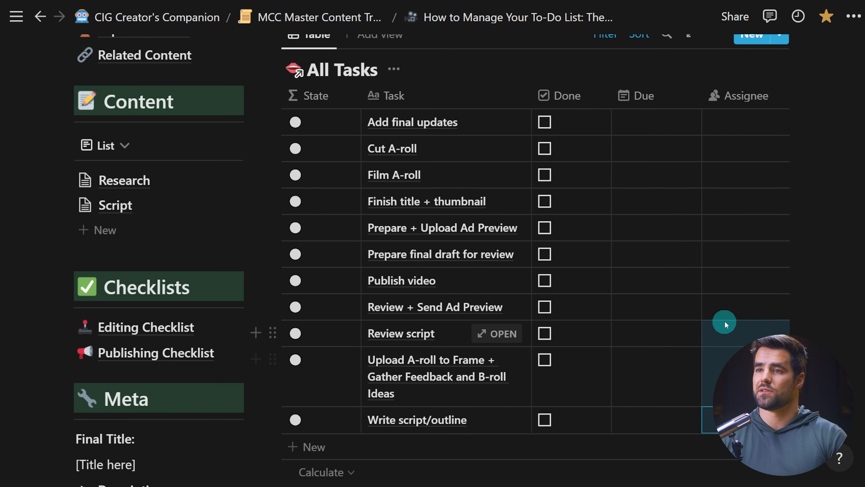
drag(724, 324, 730, 305)
right_click(730, 305)
mouse_move(715, 436)
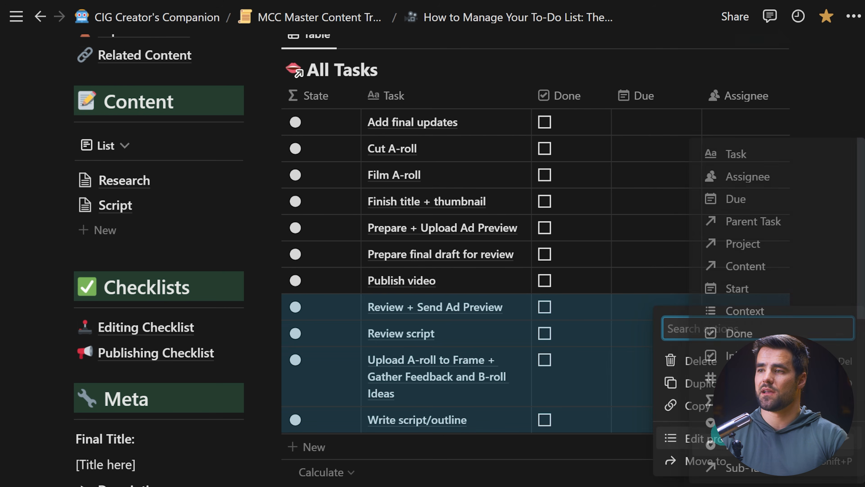
click(761, 176)
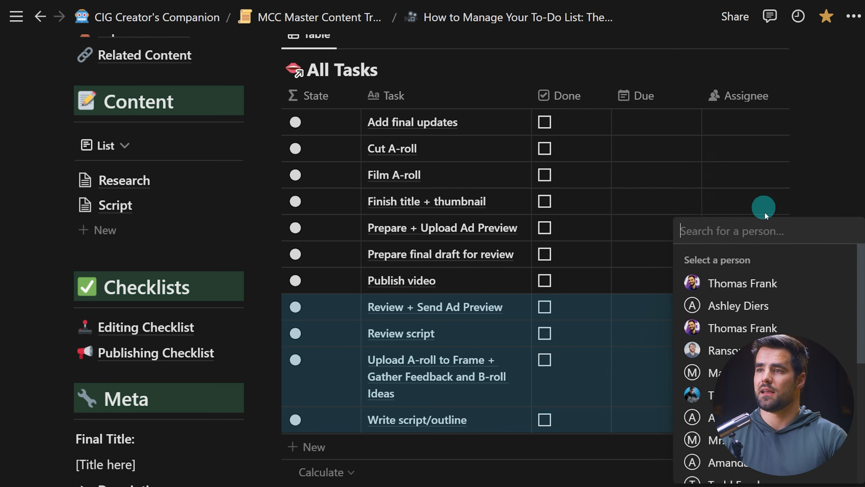
click(738, 323)
click(844, 158)
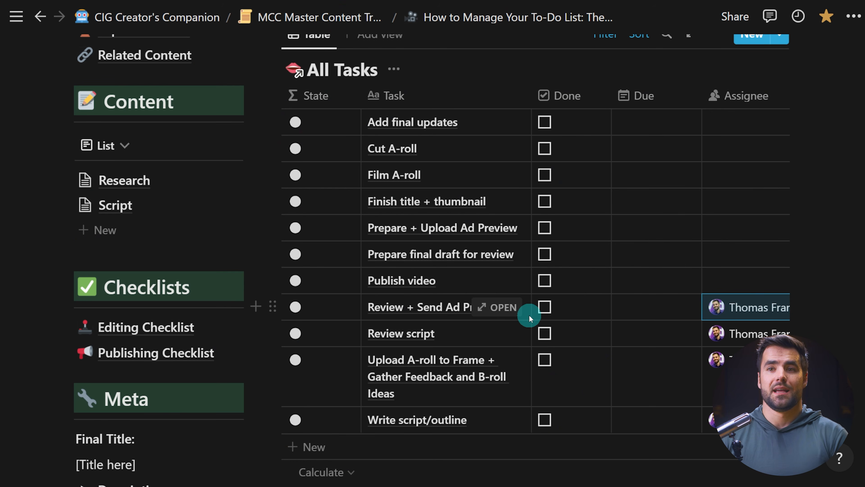
Open the YouTube Video template of MCC Master Content Tracker for editing as a full page.
click(320, 24)
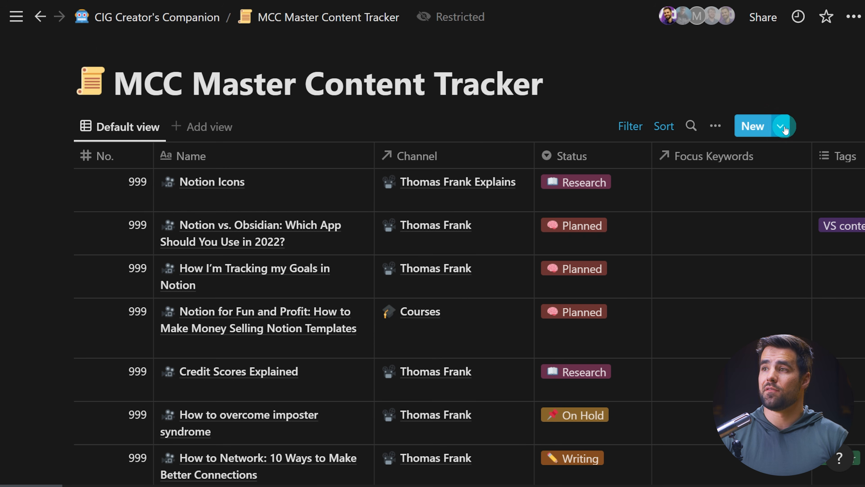
click(781, 126)
click(851, 185)
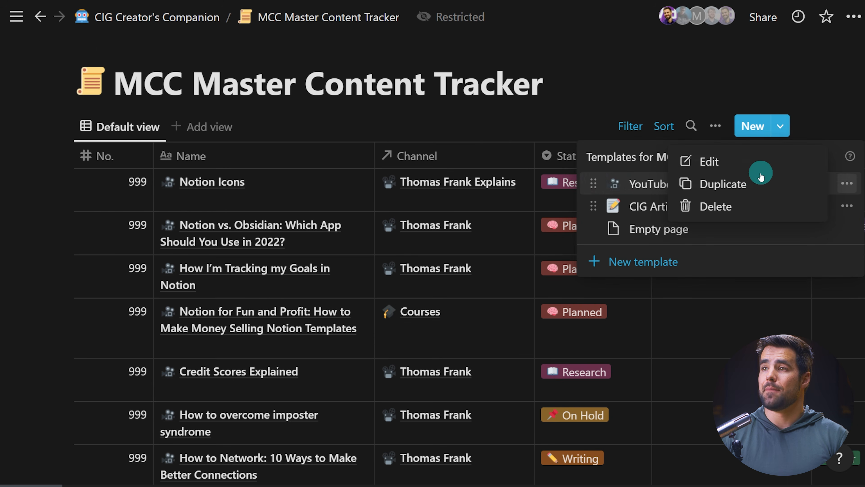
click(718, 163)
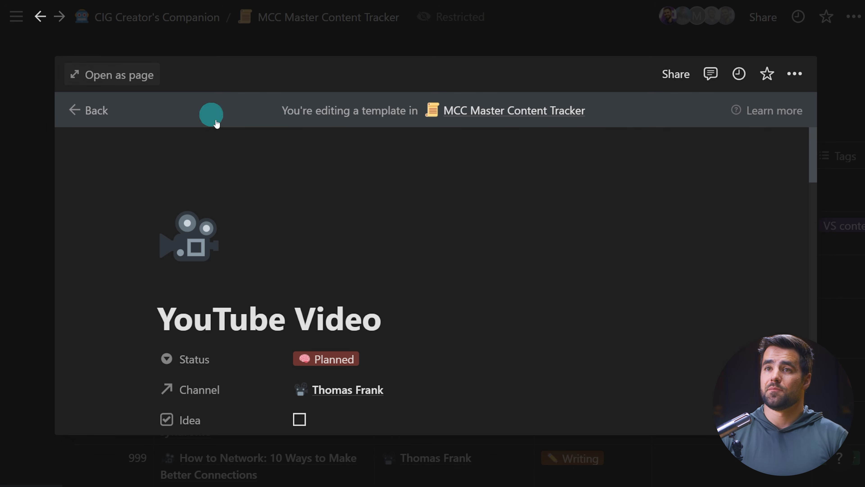
click(141, 77)
Add a task named Sample Task to the template's All Tasks table and open it to check its Content relation.
scroll(498, 263, down, 15)
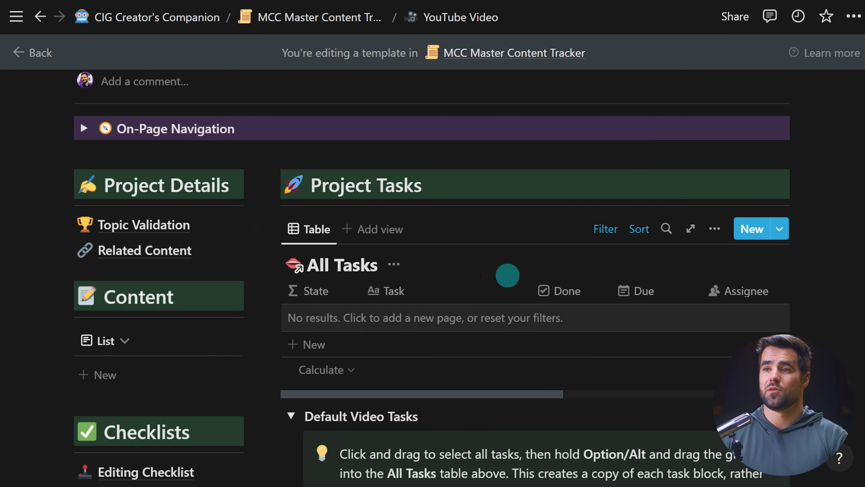
scroll(375, 375, down, 3)
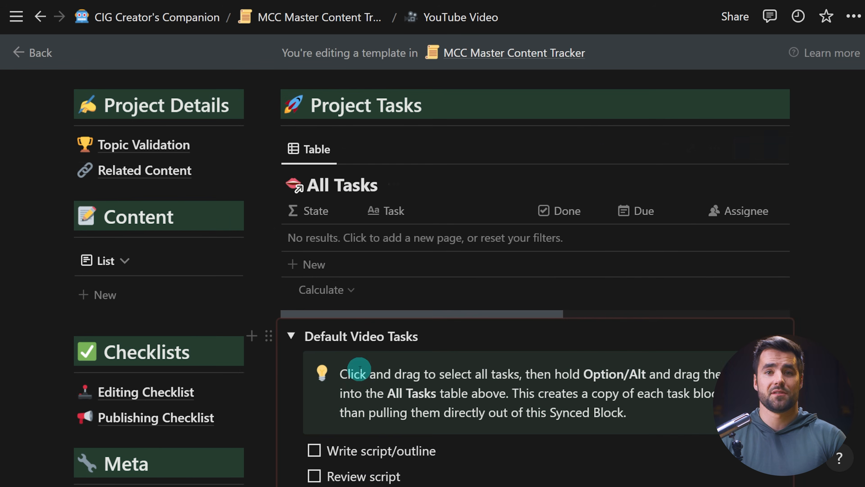
scroll(359, 369, up, 2)
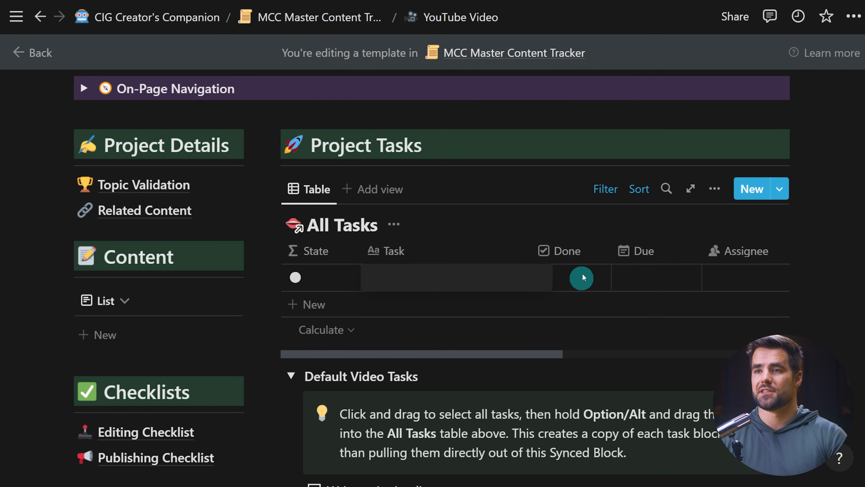
text(ple Task)
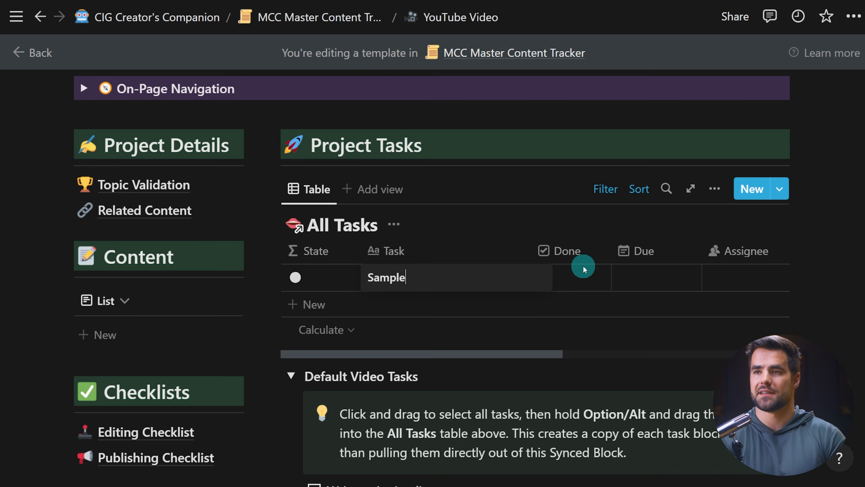
key(Return)
click(509, 357)
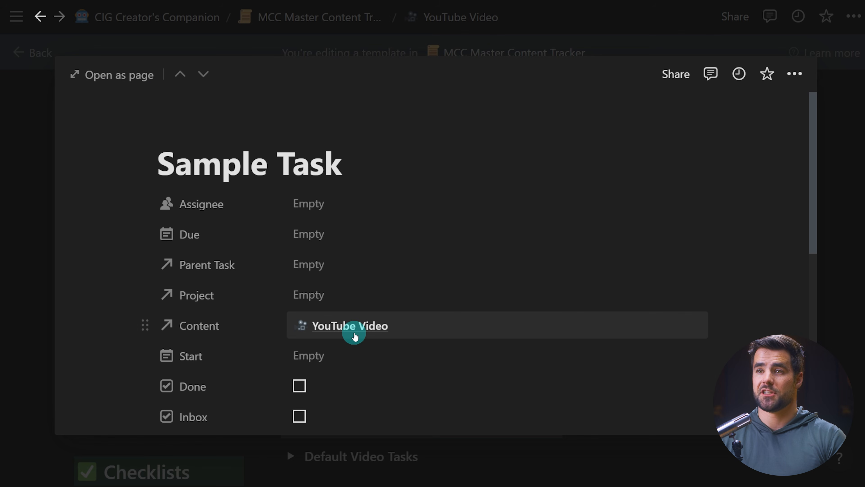
click(837, 193)
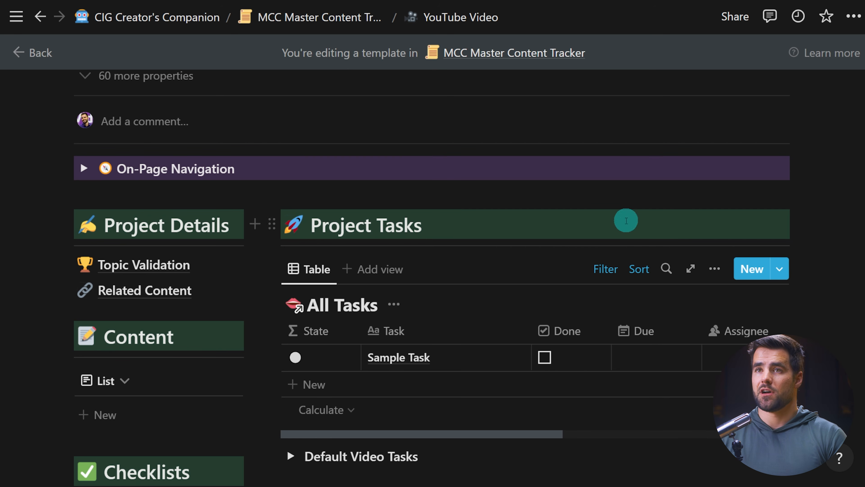
Open the How to Manage Your To-Do List page from the home page and apply the YouTube Video template.
click(182, 19)
scroll(477, 197, down, 4)
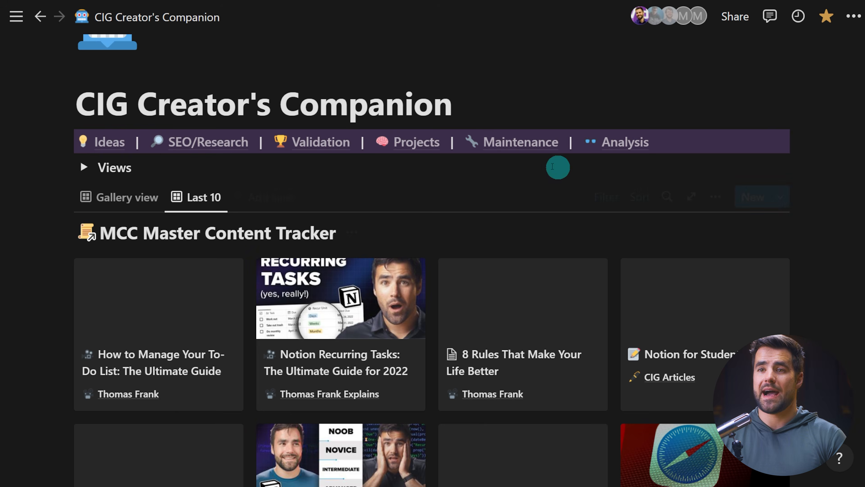
click(157, 322)
click(93, 78)
scroll(388, 251, down, 5)
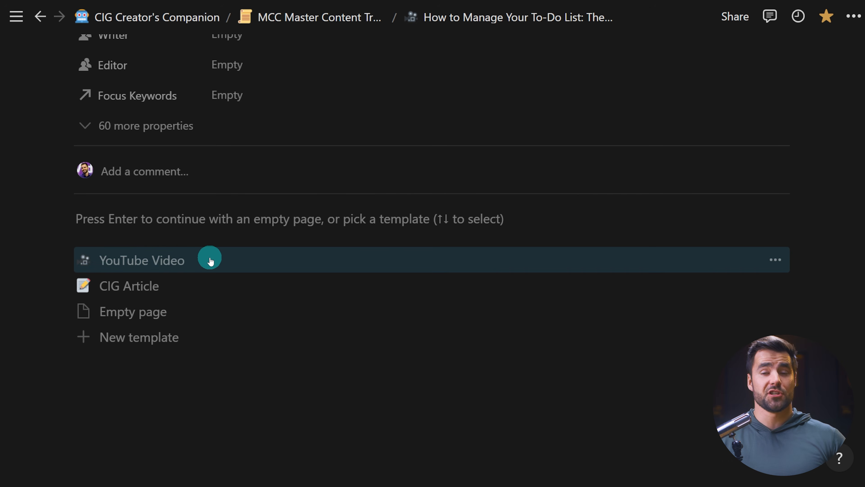
click(180, 259)
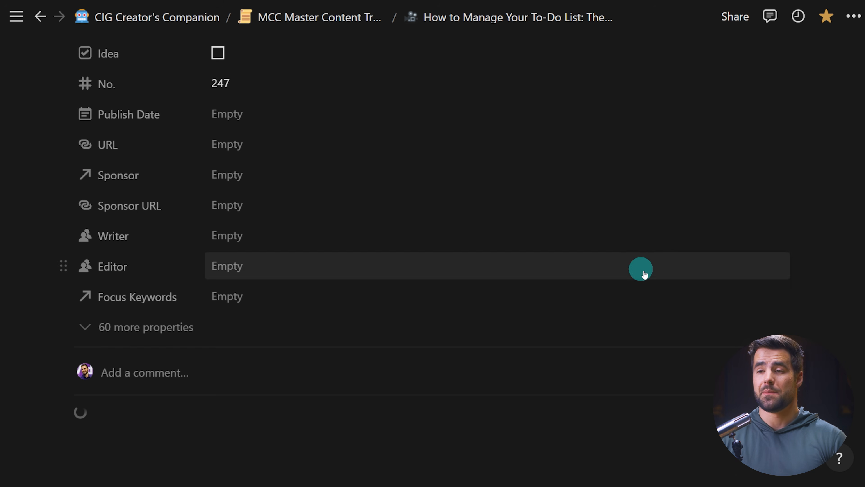
scroll(807, 314, down, 10)
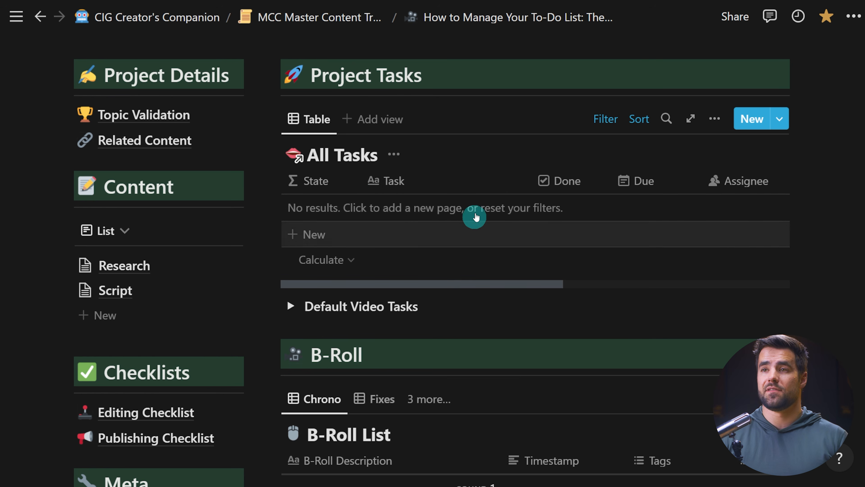
Expand and collapse the Default Video Tasks toggle below the All Tasks table to view its instructions and tasks.
scroll(446, 224, down, 2)
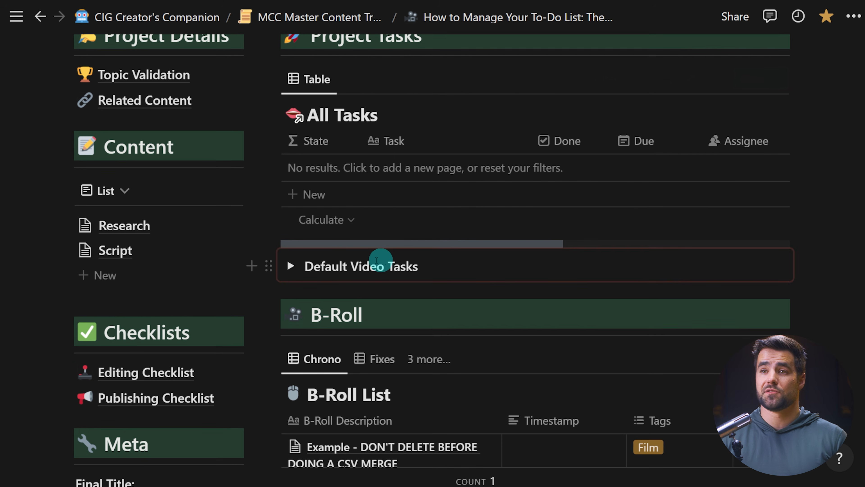
click(289, 265)
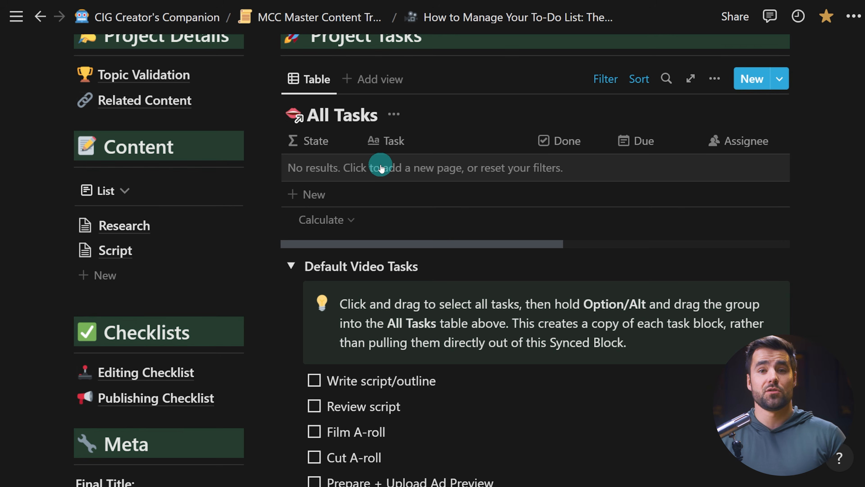
click(289, 266)
Open the All Tasks table's filter rules to review how tasks are linked to the video page.
click(604, 82)
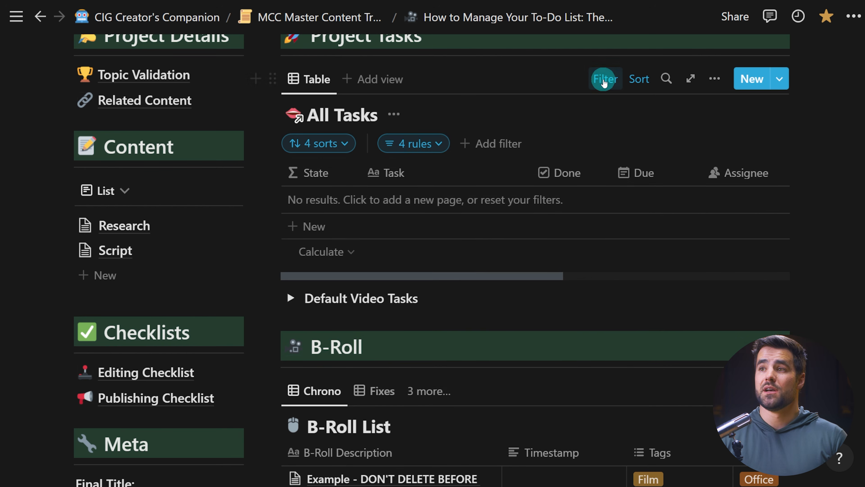
click(440, 145)
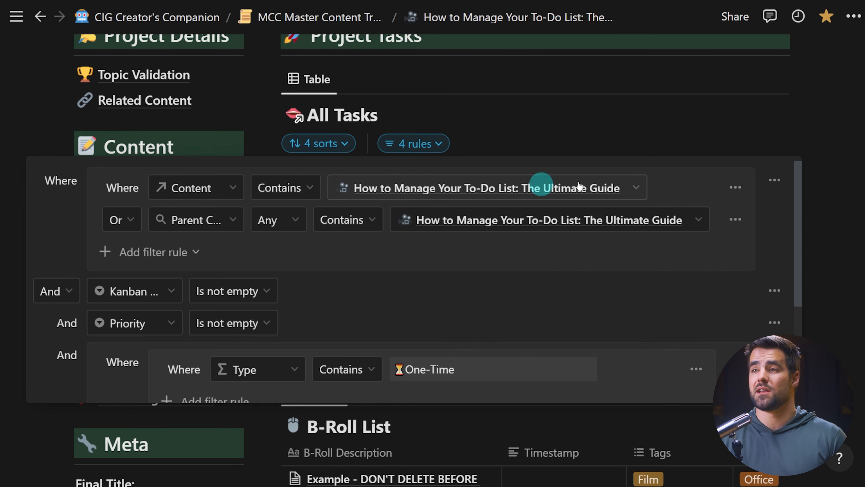
click(841, 168)
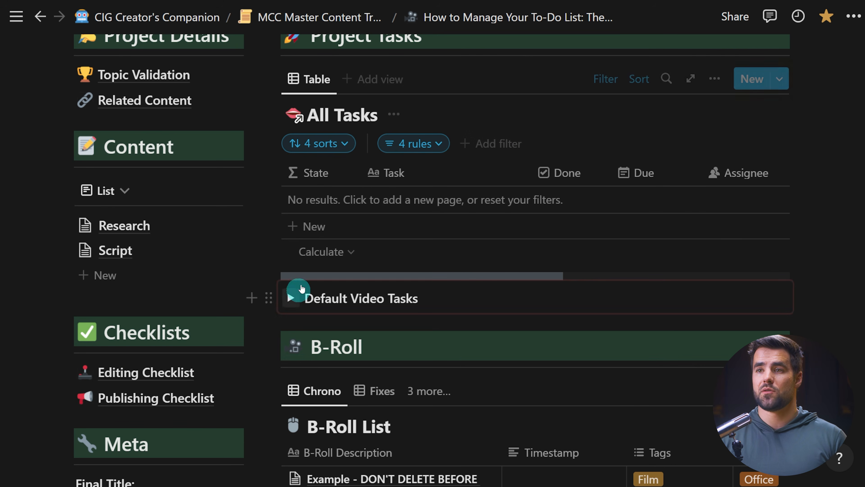
Open the Simple Tasks page from the favorites and scroll through its task groups and projects gallery.
mouse_move(16, 16)
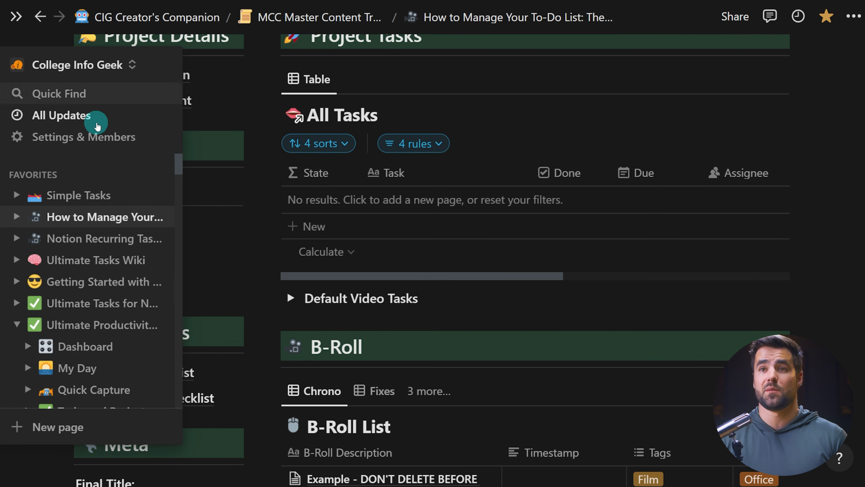
click(86, 194)
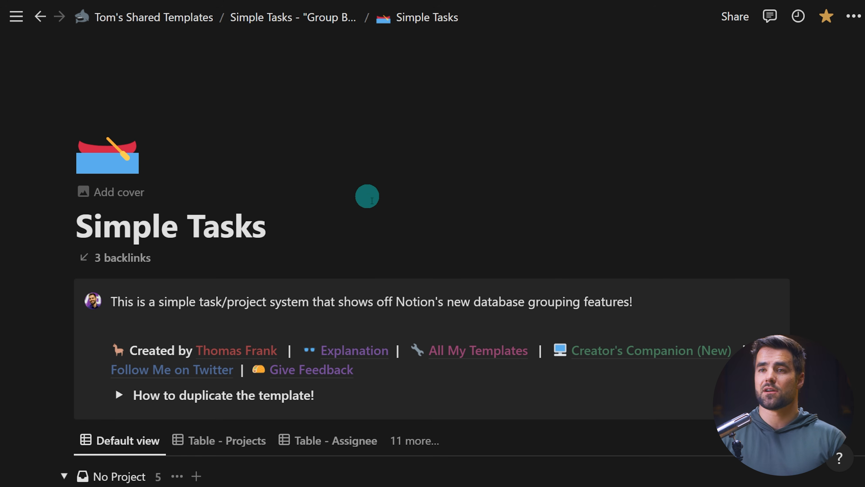
scroll(365, 195, down, 5)
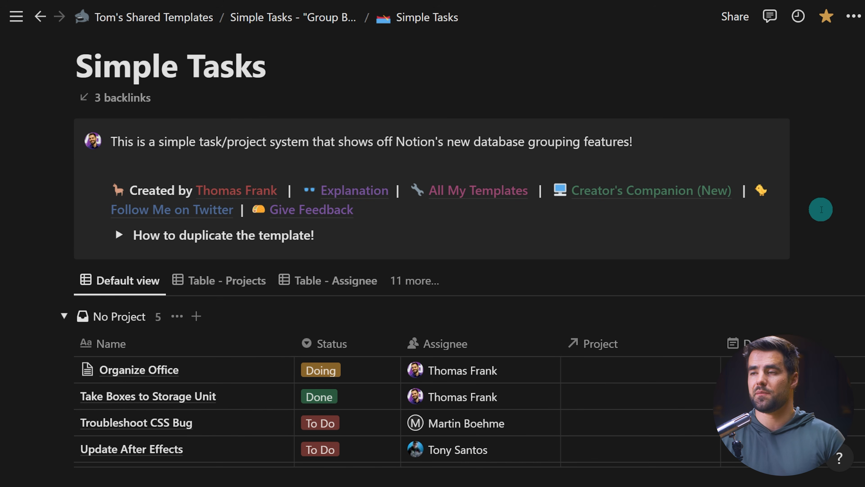
scroll(820, 210, down, 15)
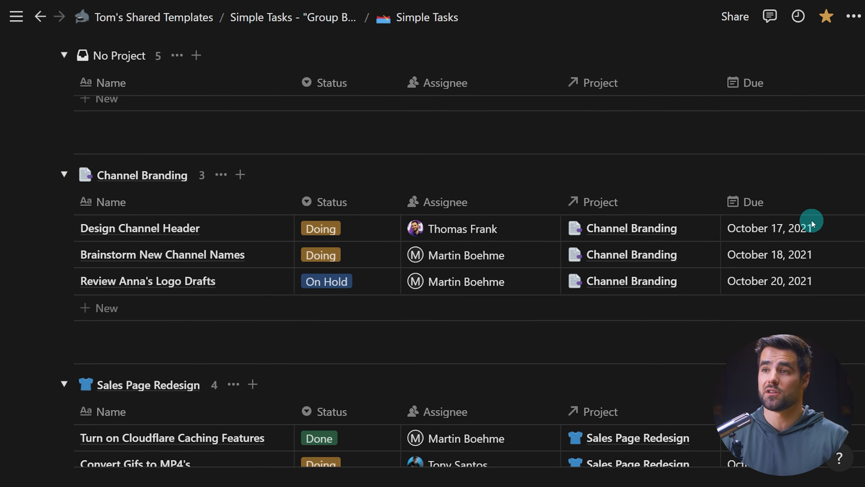
scroll(812, 223, down, 10)
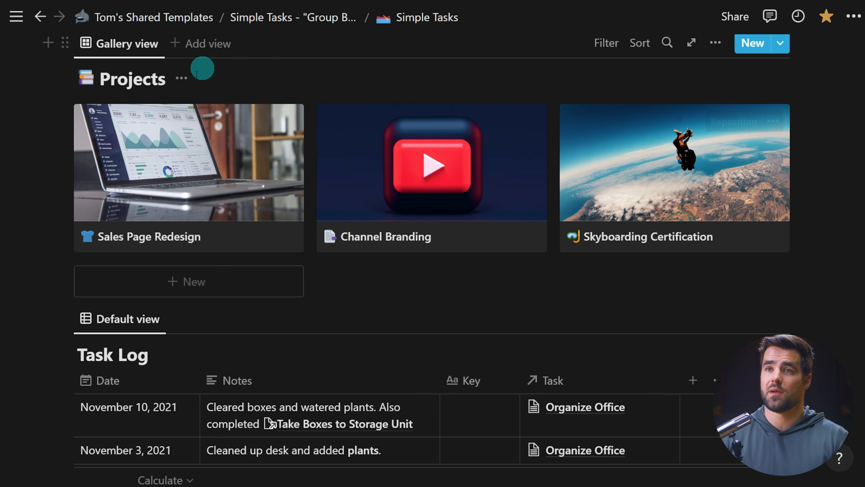
Open the Sales Page Redesign project as a full page and view its tasks table.
click(202, 170)
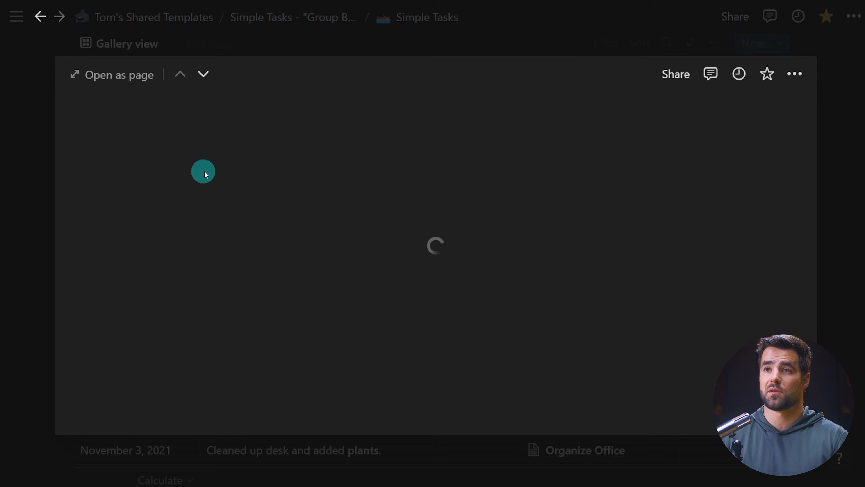
click(128, 85)
scroll(500, 251, down, 5)
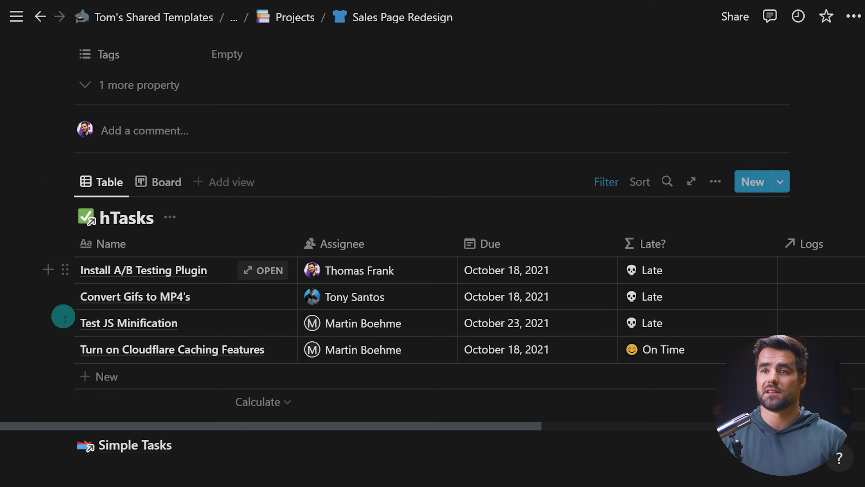
Open the Projects database's Project template for editing as a full page.
click(288, 18)
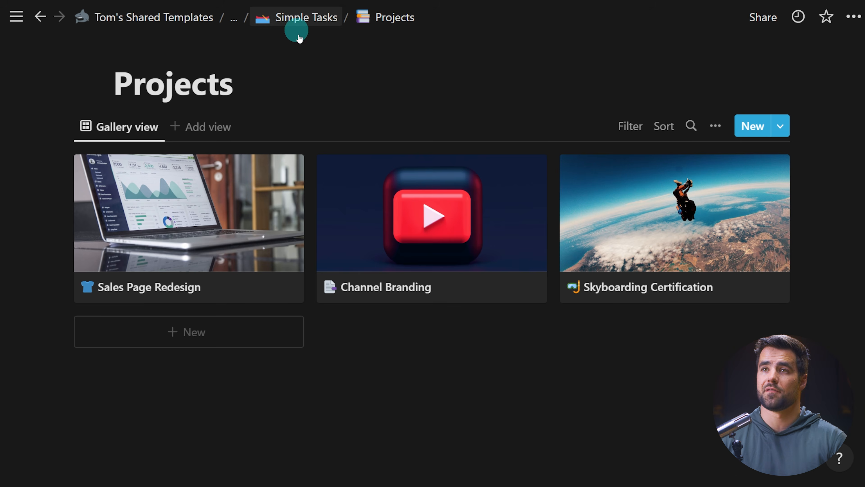
click(781, 126)
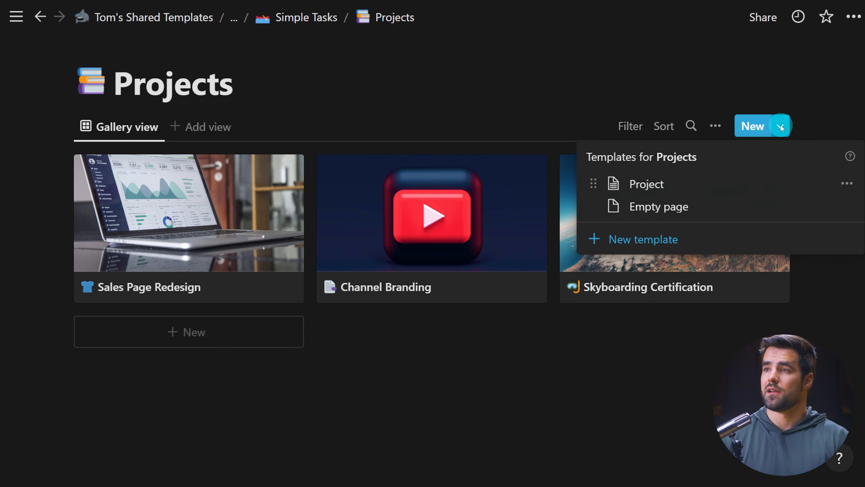
click(846, 184)
click(709, 161)
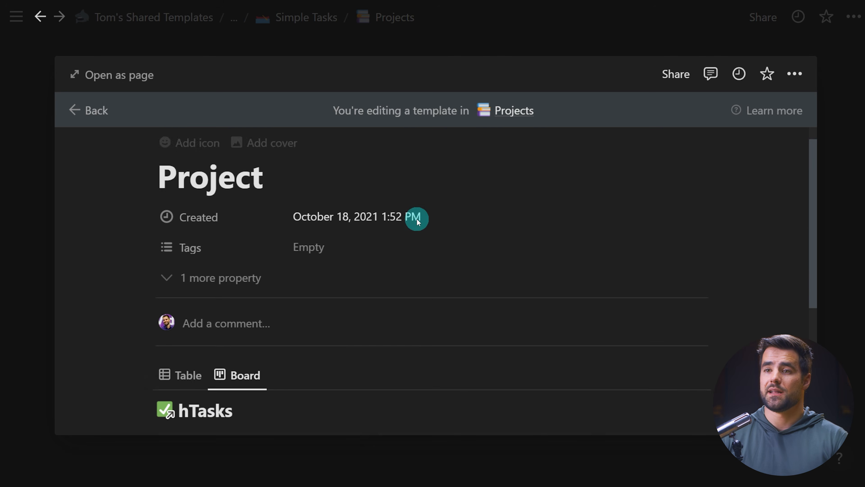
scroll(418, 221, down, 5)
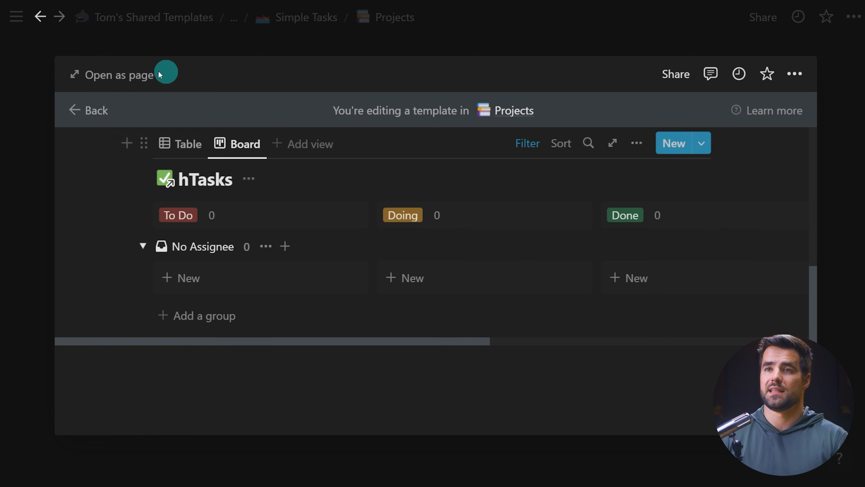
click(119, 74)
Switch the template's hTasks view to Table and review its Project filter rule.
scroll(143, 316, down, 5)
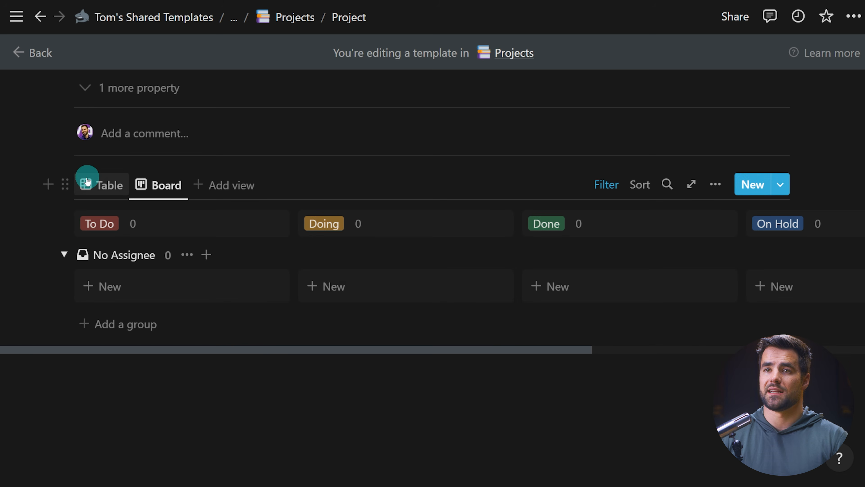
click(89, 184)
scroll(187, 228, down, 2)
click(605, 216)
scroll(601, 211, down, 1)
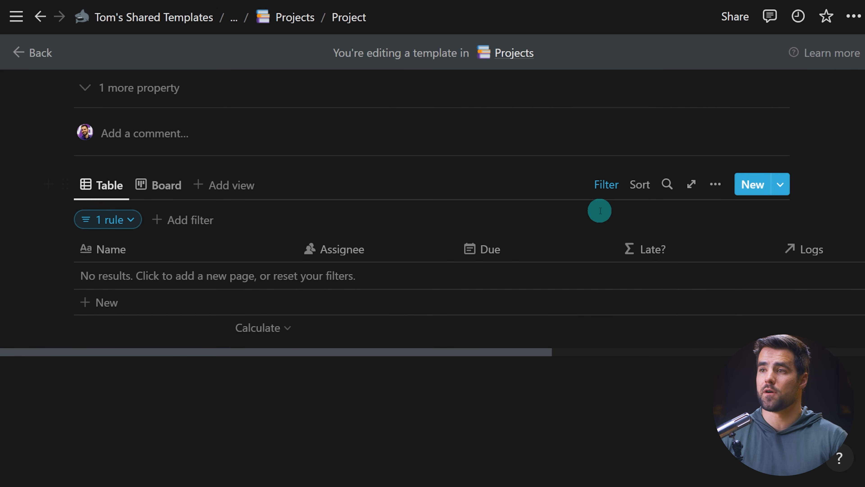
click(131, 219)
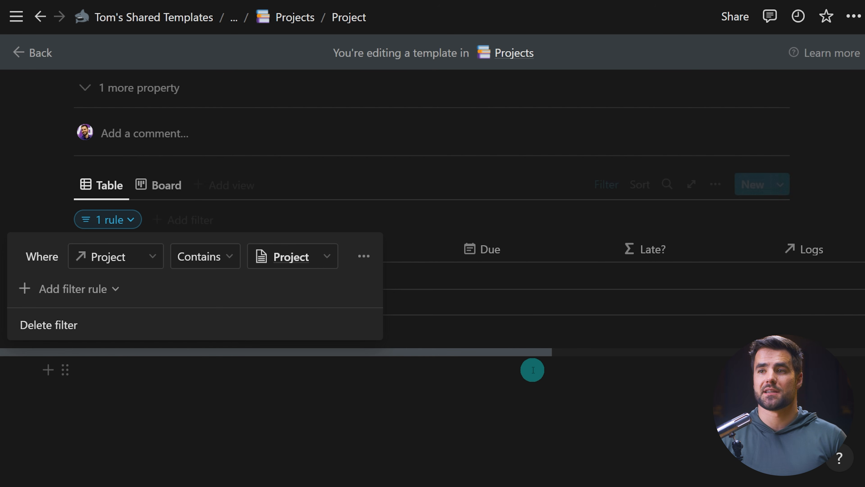
click(540, 408)
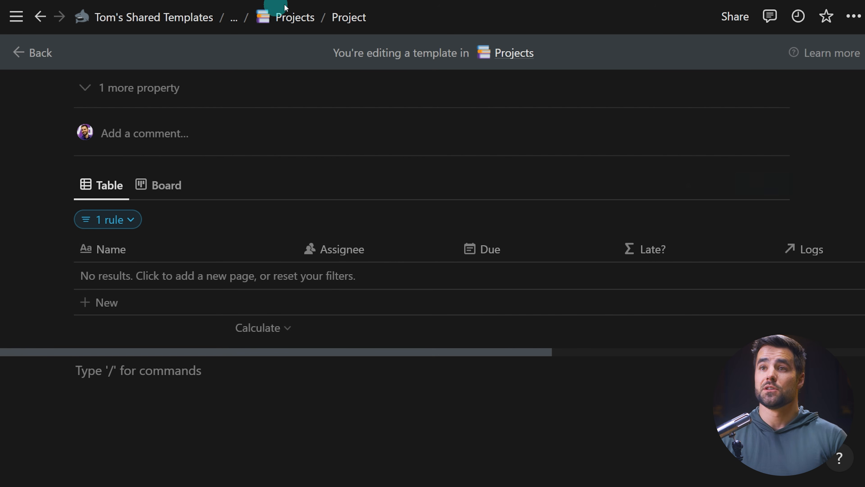
Return to the Simple Tasks page and insert a new sub-page block near its top.
click(292, 15)
click(306, 19)
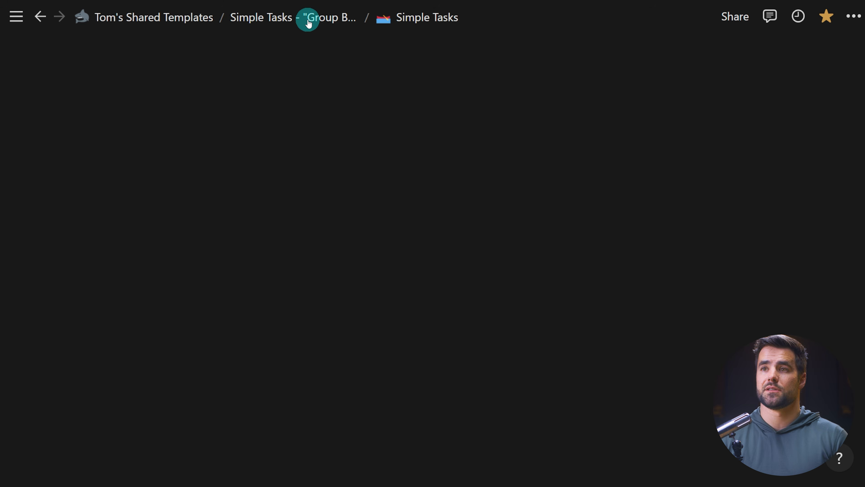
scroll(405, 262, down, 3)
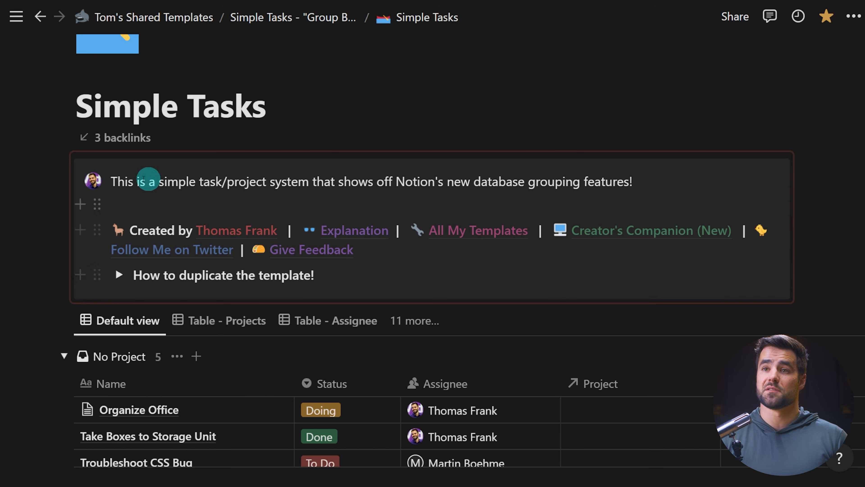
click(44, 169)
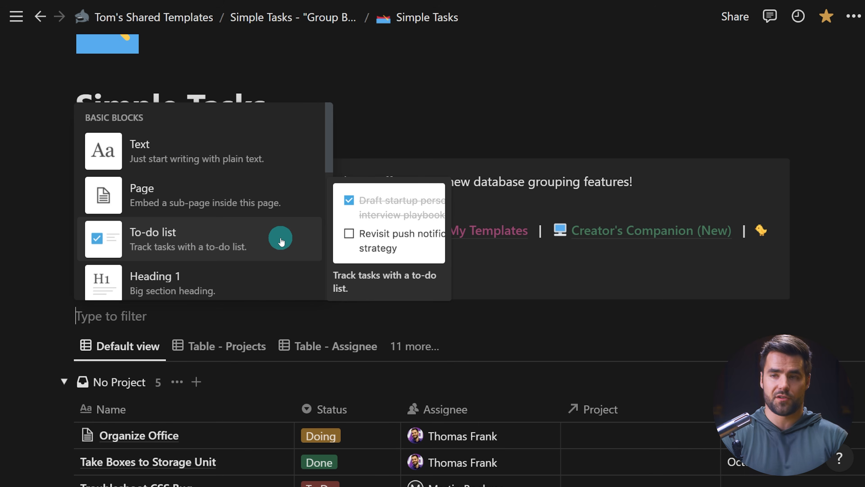
text(page)
click(174, 139)
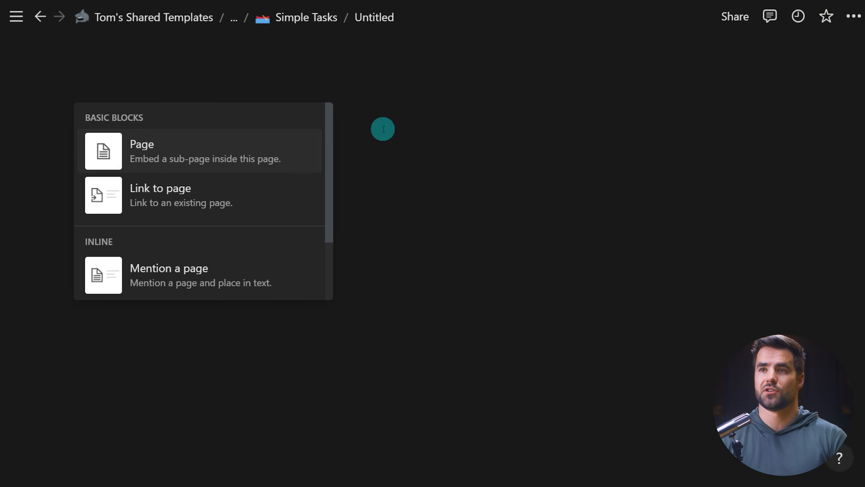
Title the new page Default Tasks and add a synced block to it.
text(Dea)
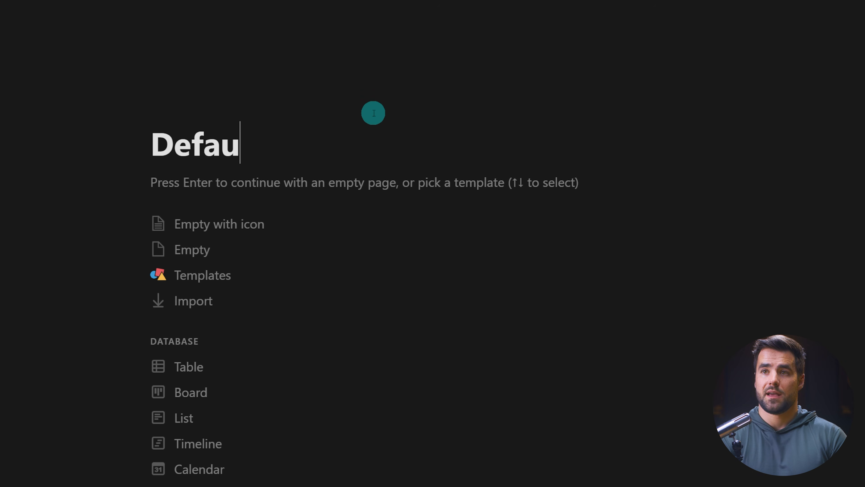
key(Return)
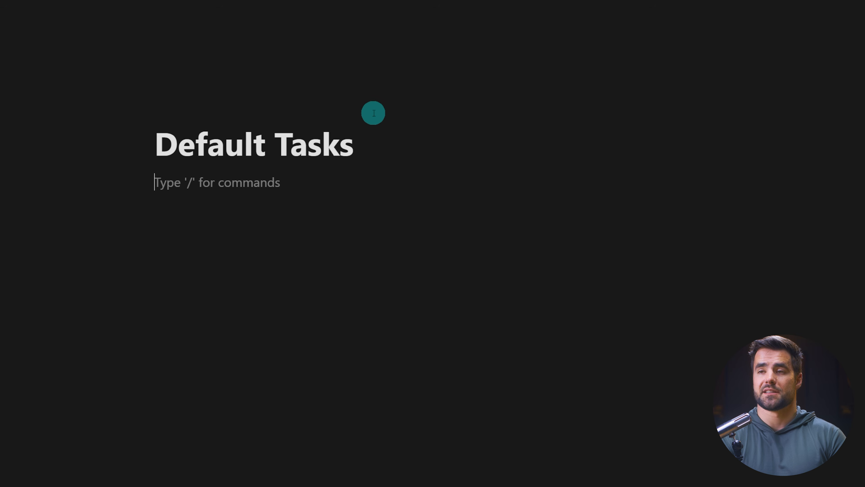
text(/sy)
key(Return)
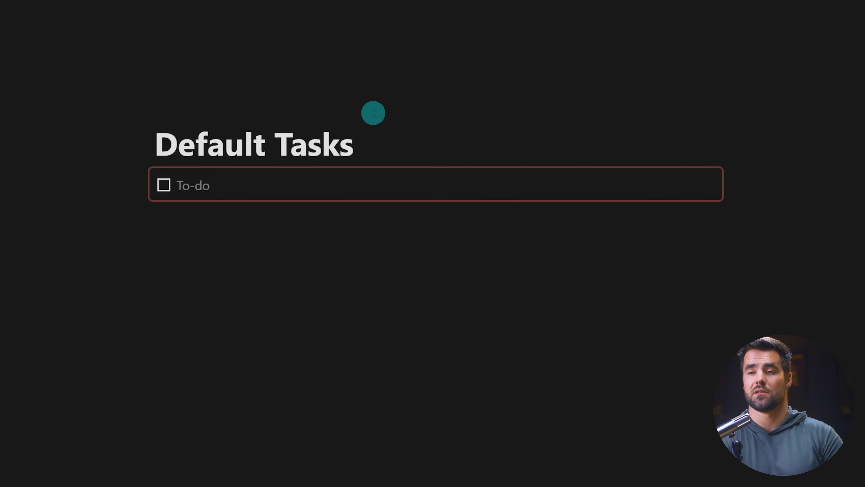
Fill the synced block with to-dos Write Script, Shoot A-roll and Edit B-rol, then copy the synced block.
text(Write Script)
key(Return)
text(Shoot A-roll)
key(Return)
text(Edit B-rol)
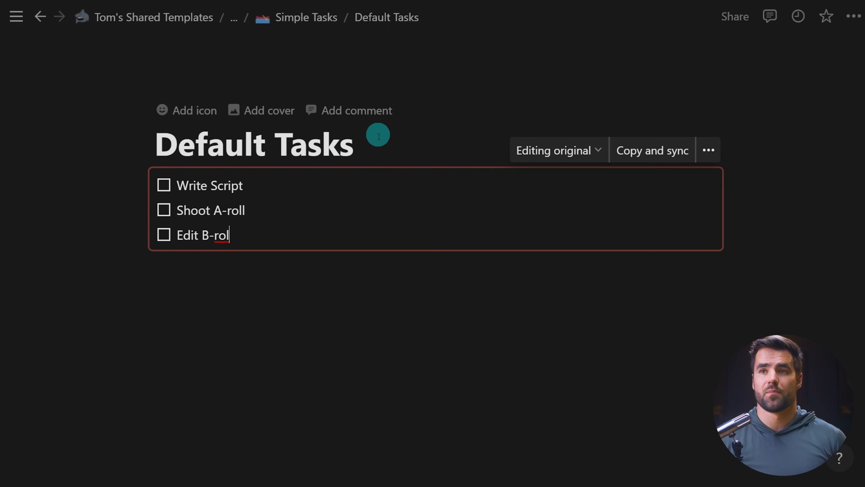
click(648, 153)
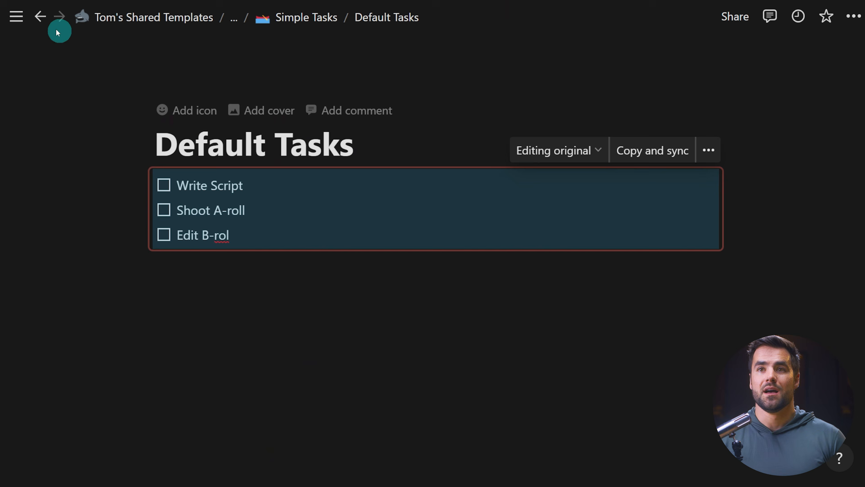
Go to the YouTube Video Tasks page from the Creator's Companion home and expand its Default Video Tasks toggle.
mouse_move(17, 23)
scroll(84, 238, down, 3)
scroll(87, 241, up, 1)
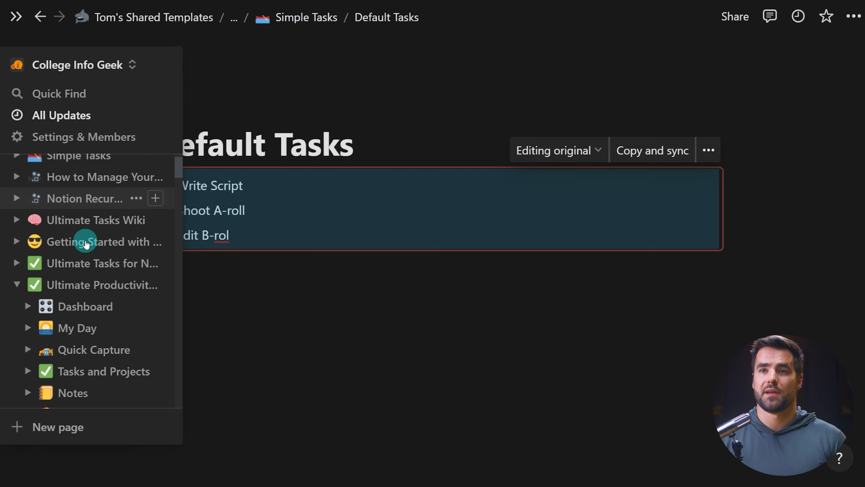
click(86, 177)
click(173, 17)
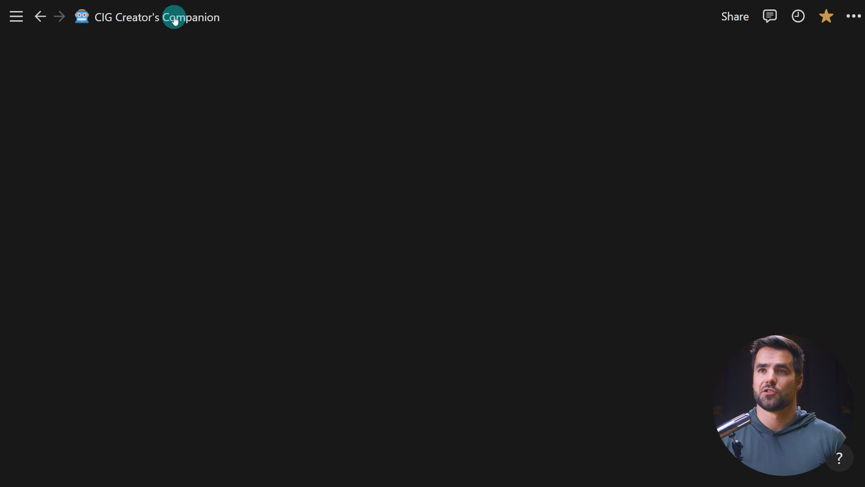
scroll(742, 301, down, 3)
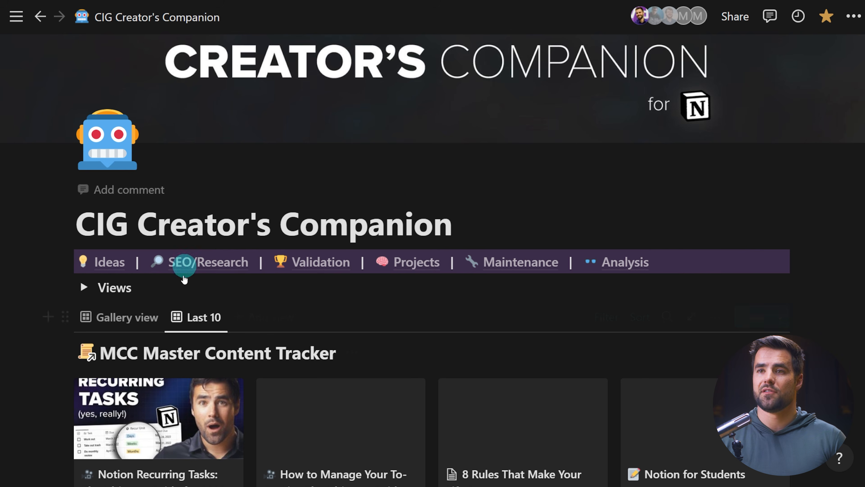
scroll(536, 293, down, 15)
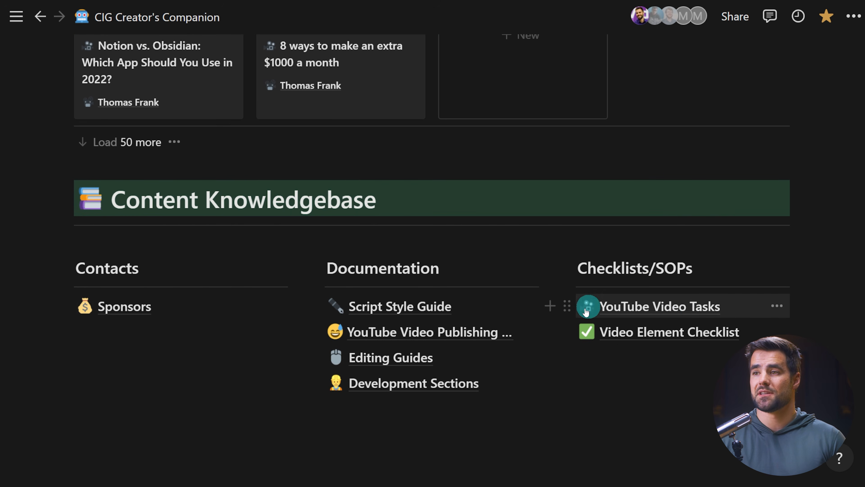
click(640, 309)
scroll(579, 328, down, 6)
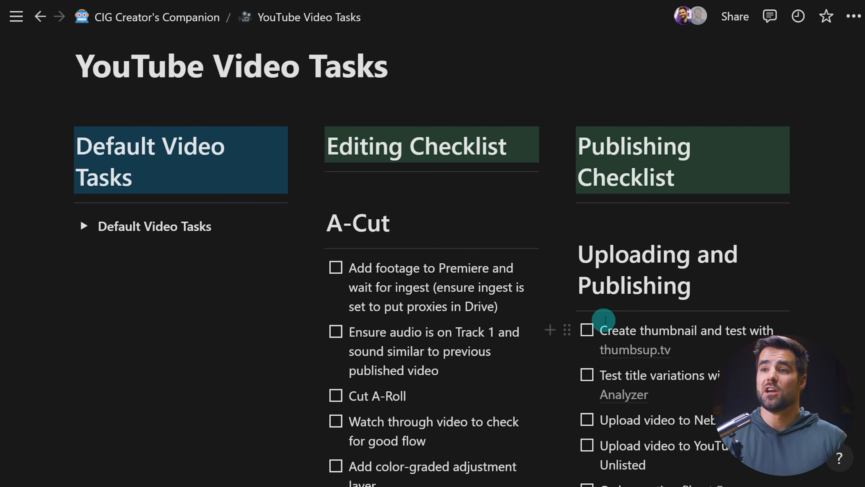
click(82, 145)
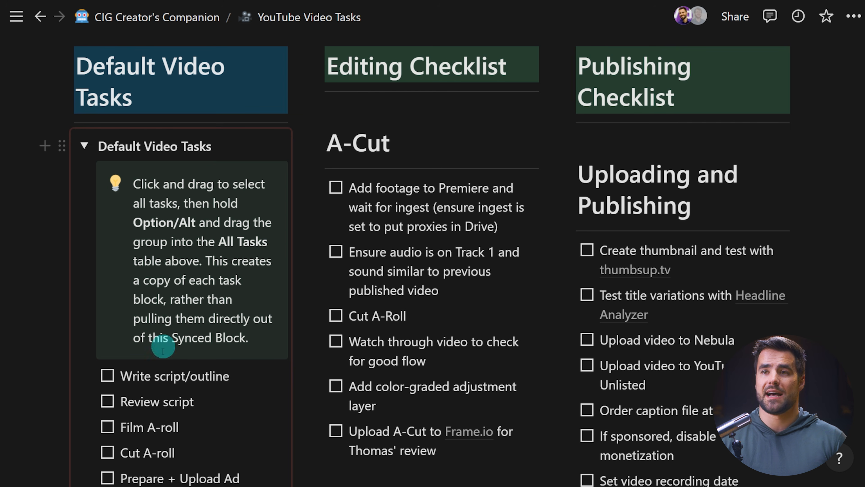
Collapse the Default Video Tasks toggle on the YouTube Video Tasks page.
click(83, 146)
scroll(442, 130, down, 4)
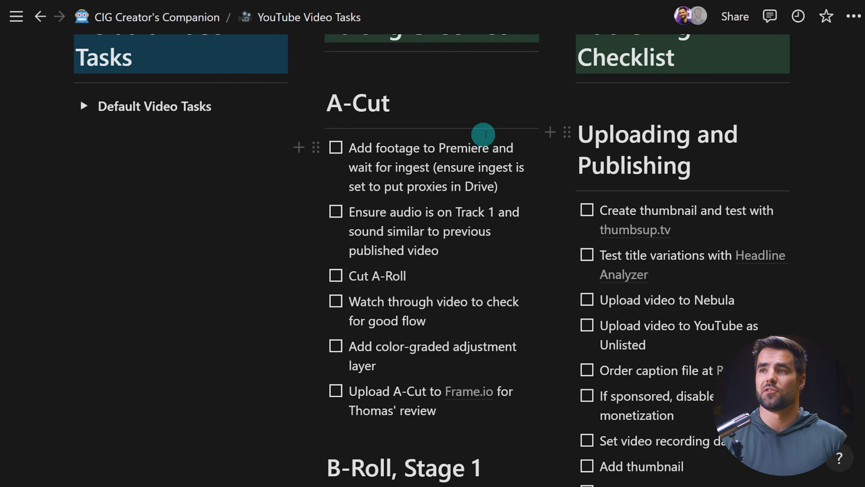
scroll(506, 245, up, 5)
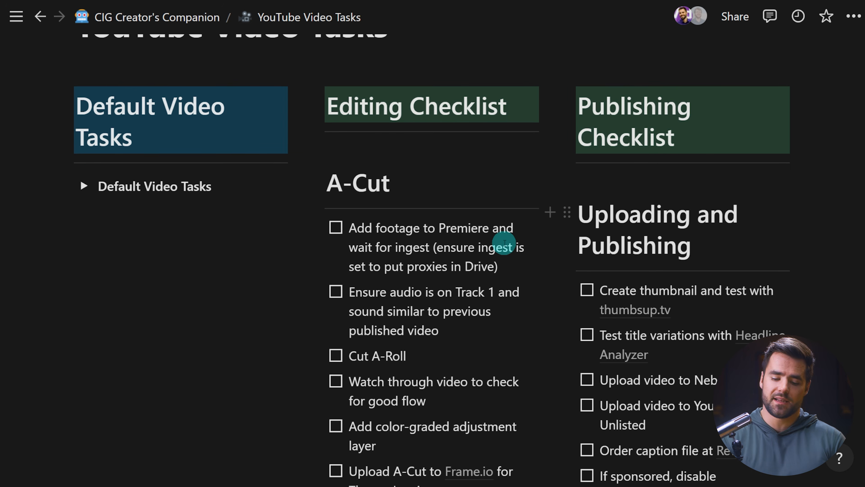
Navigate back to the Default Tasks page and copy its synced block with Copy and sync.
key(ctrl+bracketleft)
key(ctrl+bracketleft)
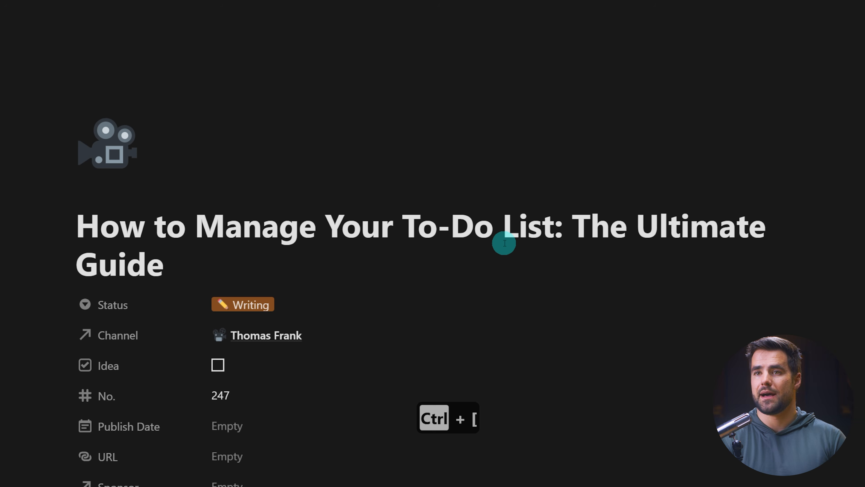
key(ctrl+bracketleft)
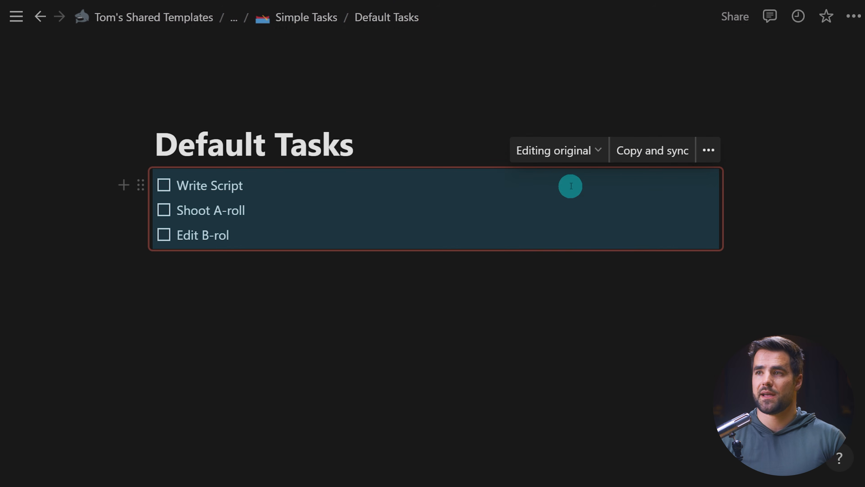
click(653, 152)
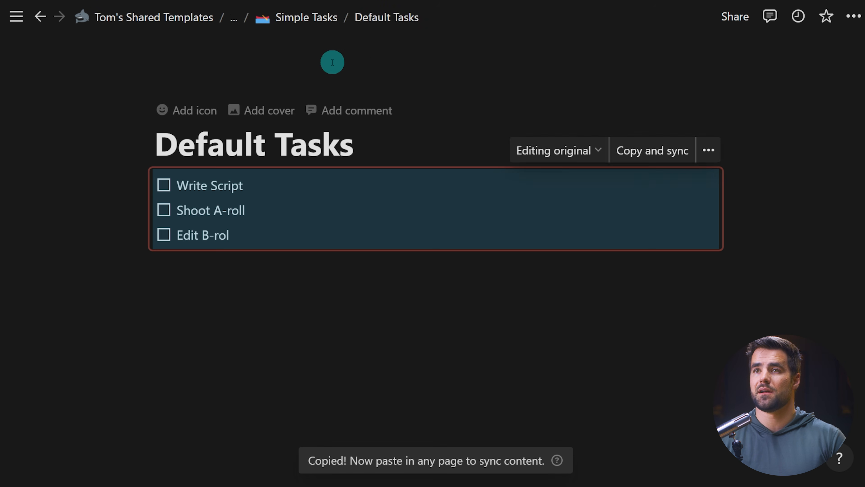
Open the Projects database's Project template for editing as a full page.
click(310, 15)
scroll(518, 265, down, 15)
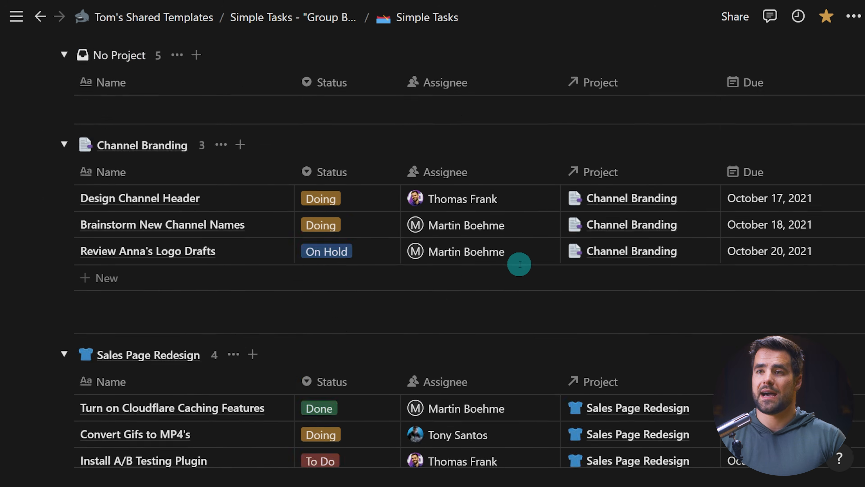
scroll(520, 268, down, 8)
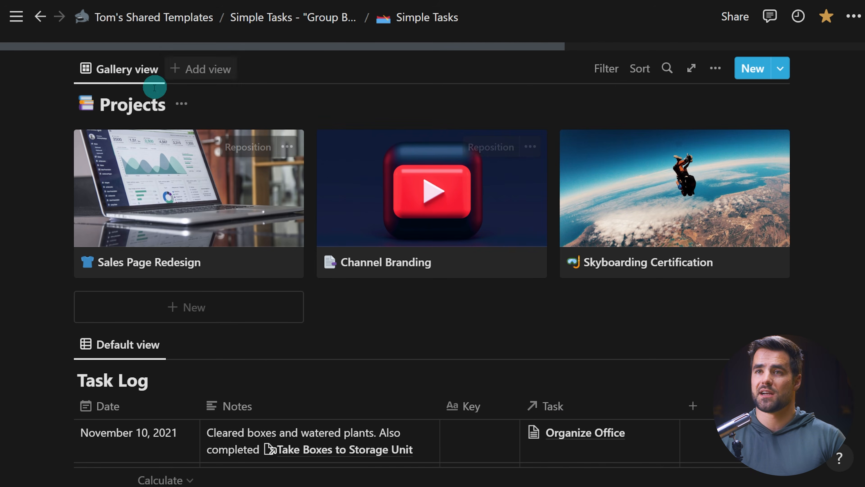
click(779, 70)
click(847, 126)
click(702, 106)
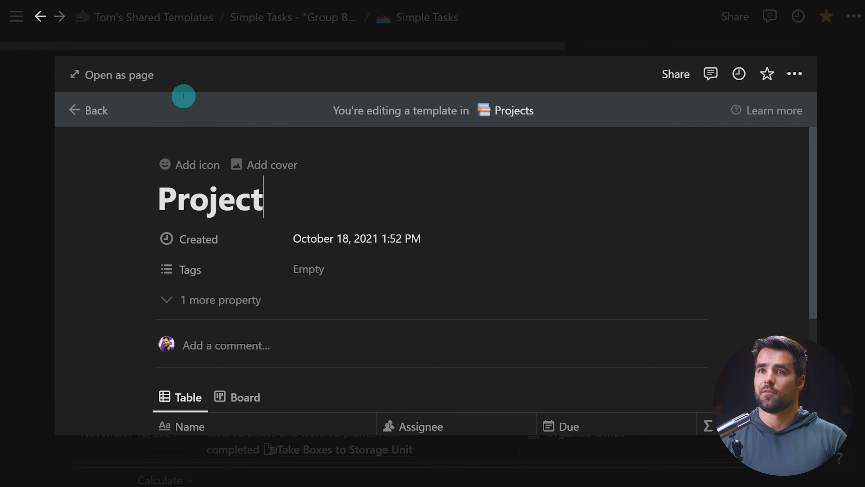
click(126, 81)
Paste the synced block below the task table in the Project template.
scroll(318, 247, down, 5)
click(155, 388)
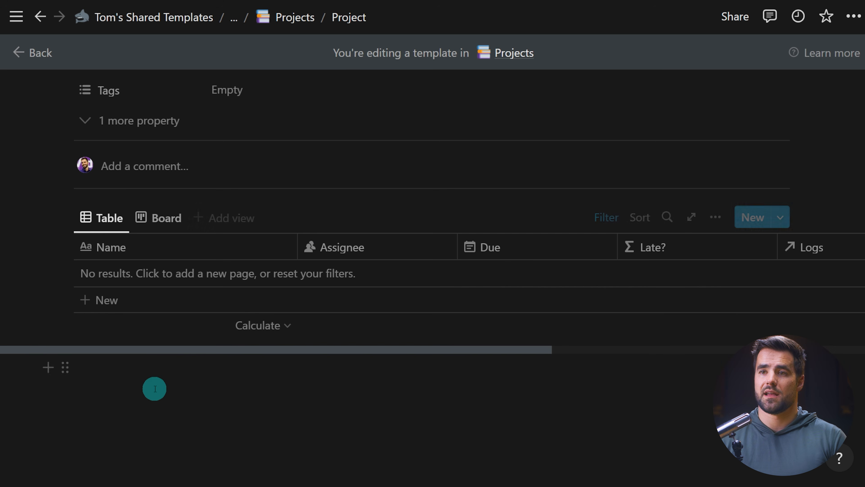
key(ctrl+v)
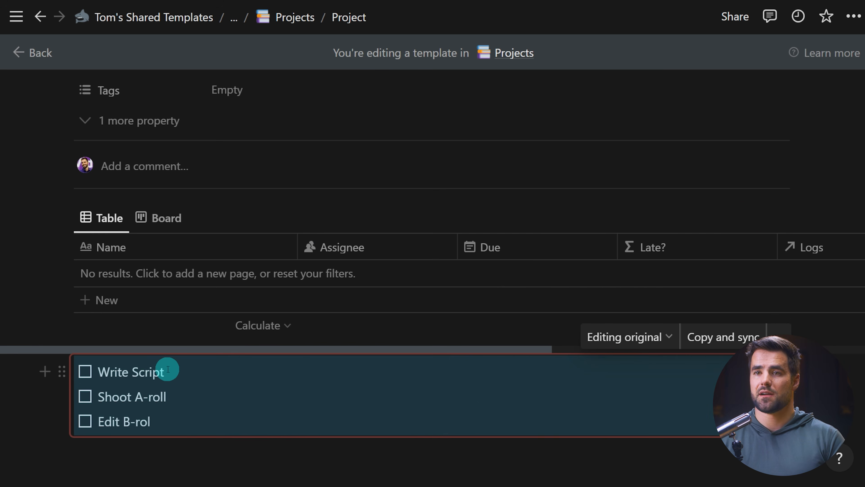
Insert a toggle titled Default Tasks at the top of the pasted synced block.
click(260, 368)
key(Left)
key(Left)
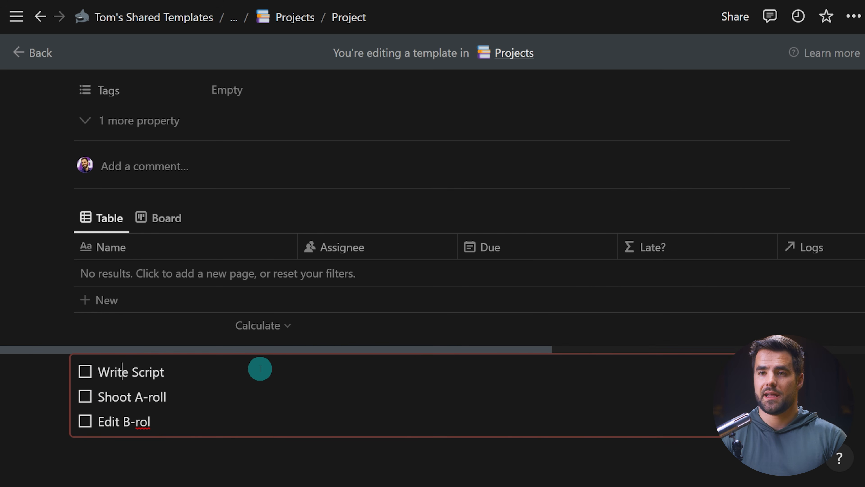
key(Return)
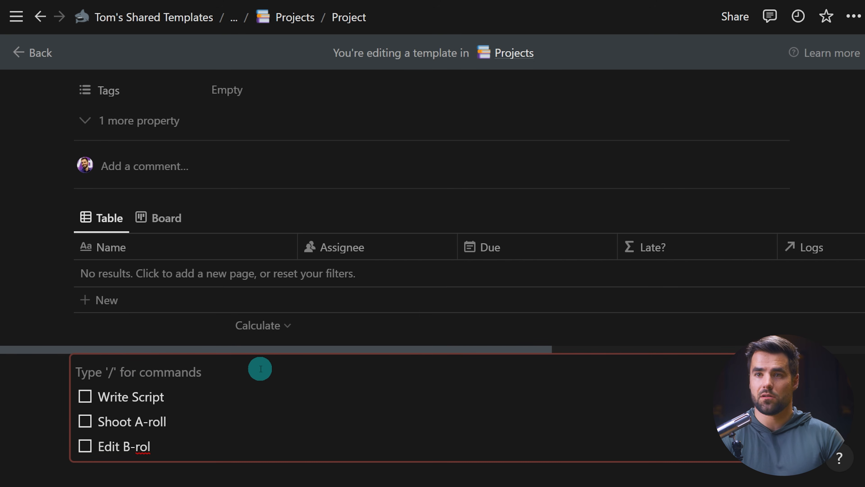
text(>)
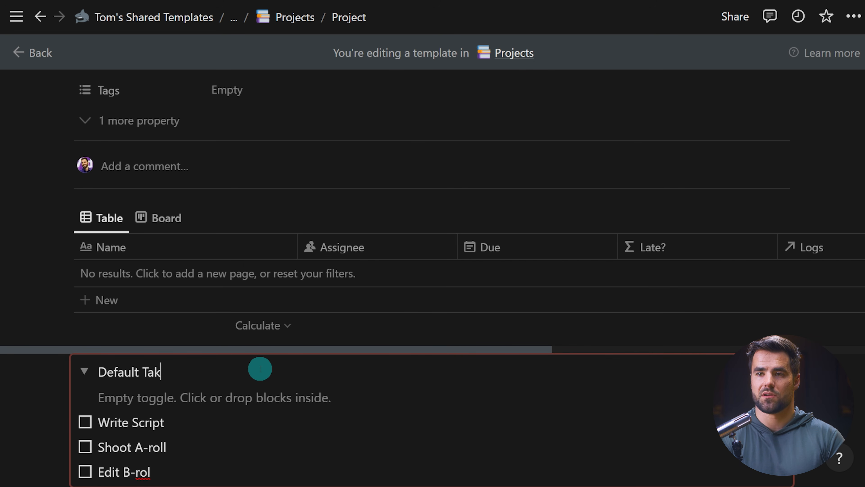
Move the three to-dos inside the Default Tasks toggle.
drag(154, 472, 102, 388)
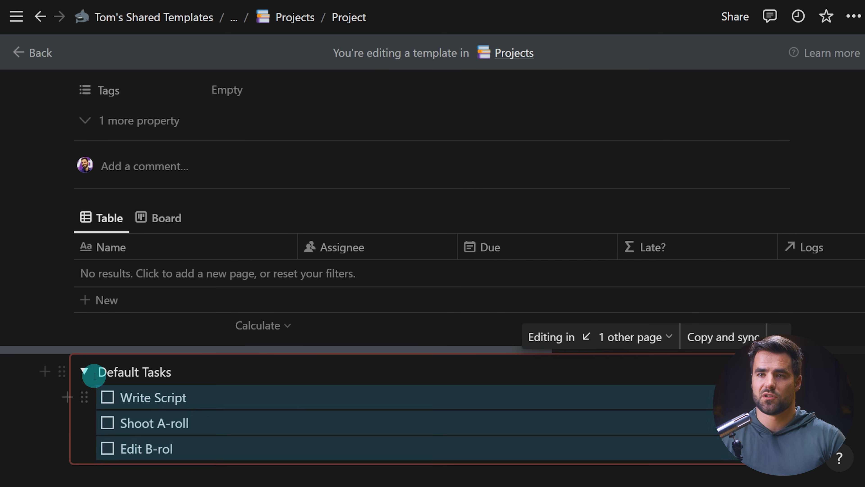
click(85, 372)
click(85, 372)
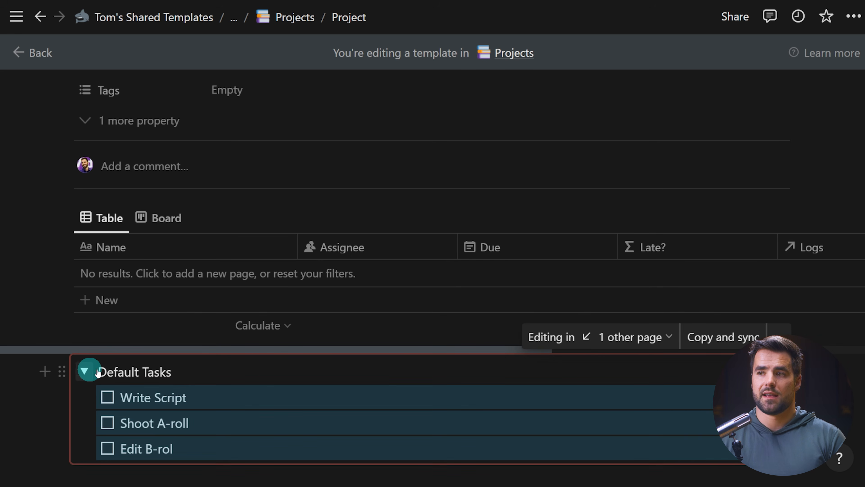
Check the synced block's original Default Tasks page, return to the Project template, and collapse the toggle.
click(626, 340)
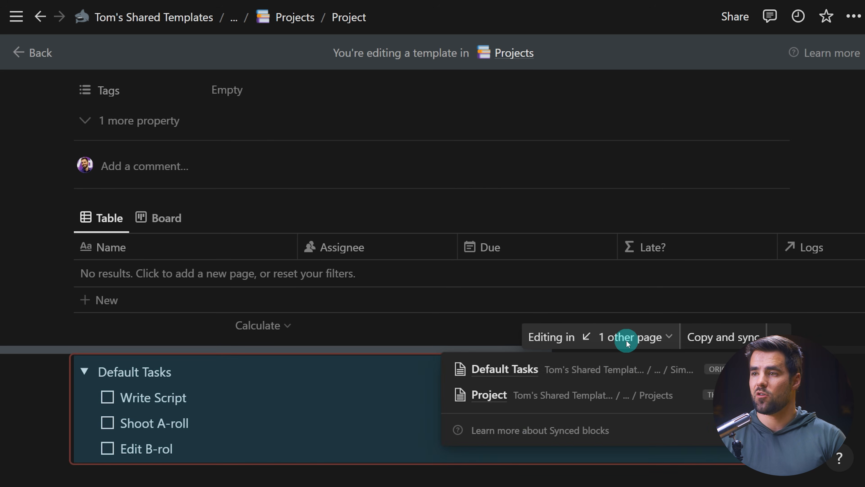
click(615, 368)
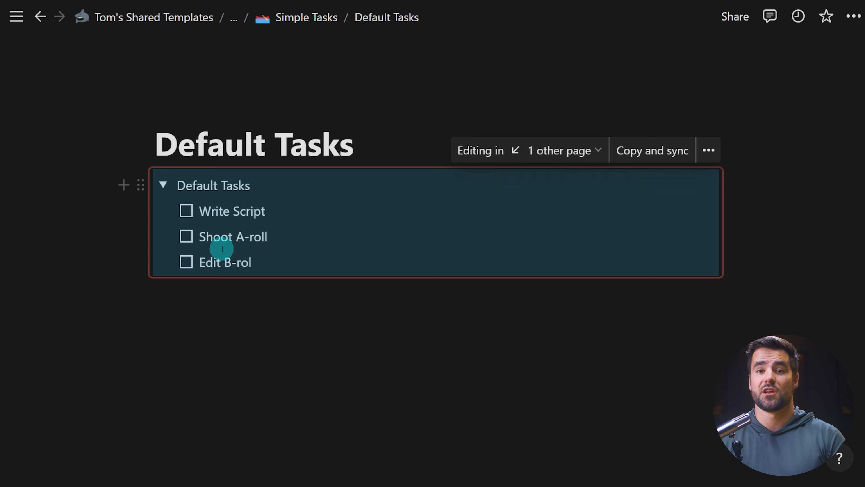
click(555, 150)
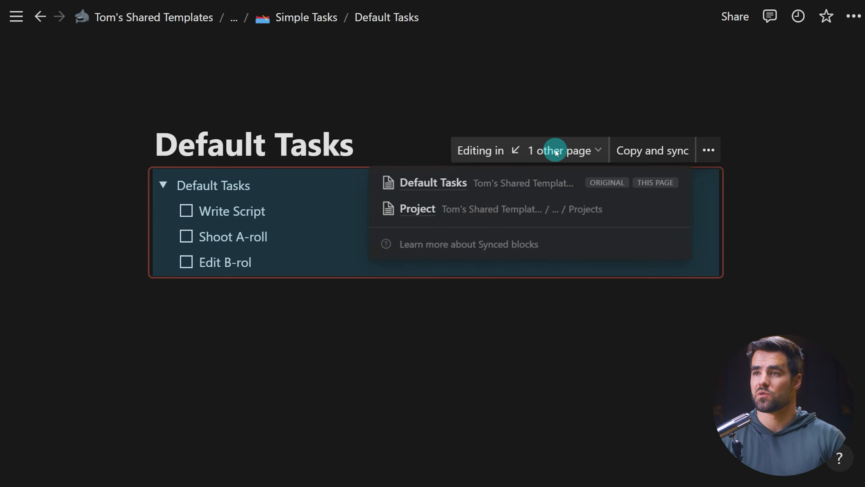
click(480, 213)
click(84, 288)
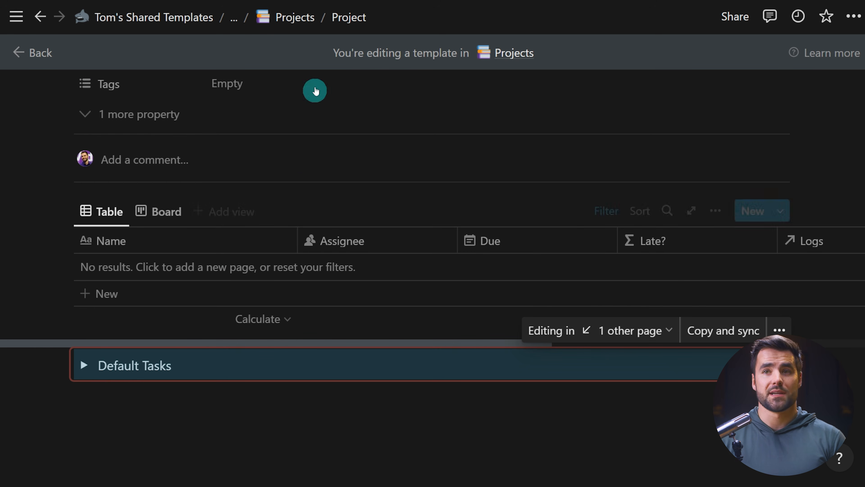
Open the Sales Page Redesign project, delete its page content and apply the Project template.
click(283, 17)
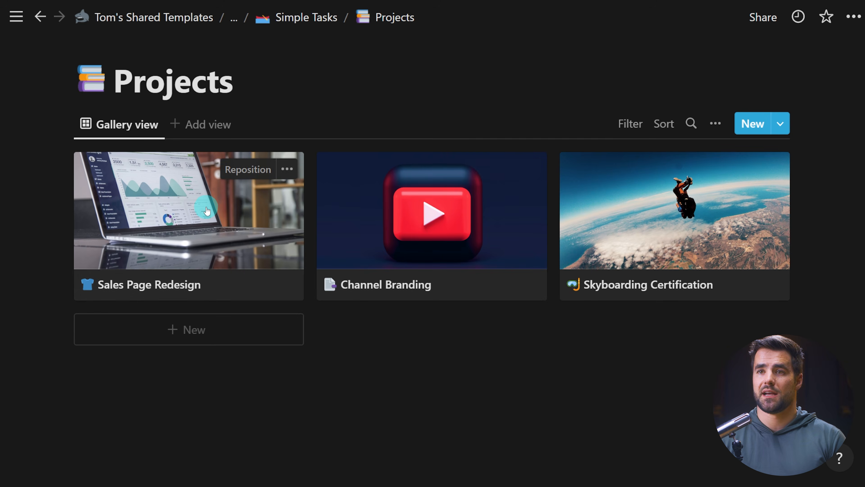
click(236, 203)
click(116, 73)
scroll(387, 246, down, 10)
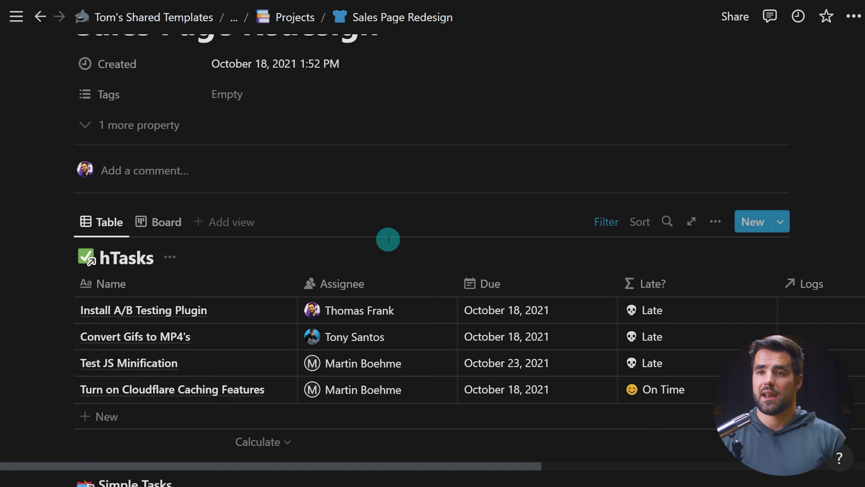
scroll(395, 278, up, 3)
drag(266, 469, 96, 131)
key(Delete)
click(123, 285)
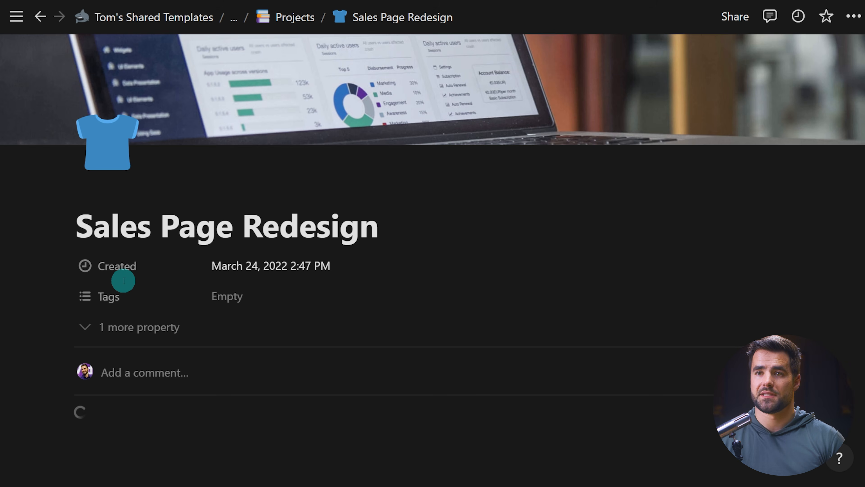
Expand the Default Tasks toggle in the project and correct the last to-do to Edit B-roll.
scroll(344, 239, down, 5)
scroll(429, 271, down, 3)
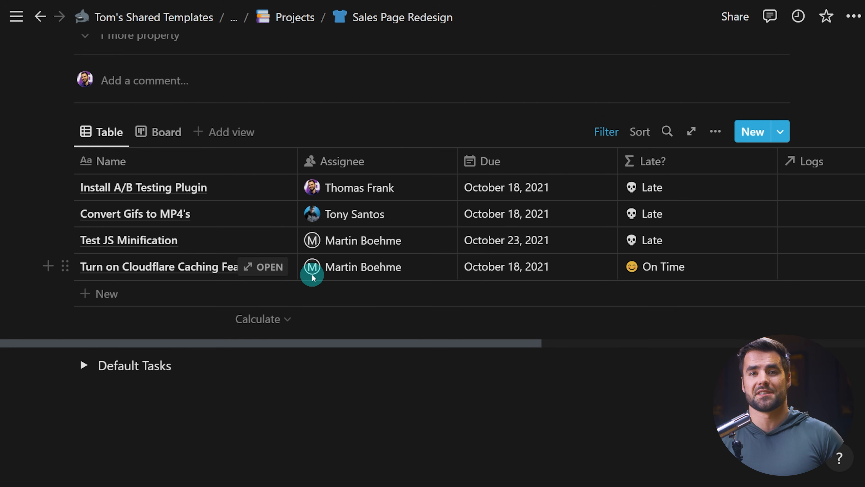
scroll(306, 276, down, 1)
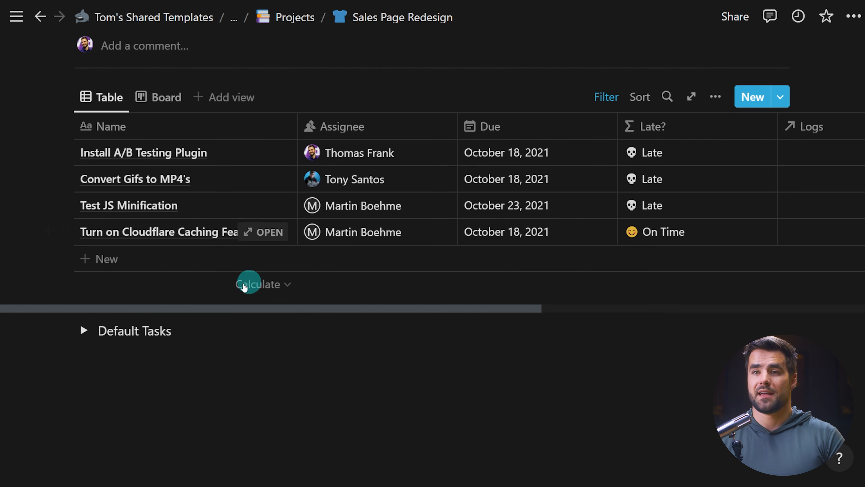
click(83, 330)
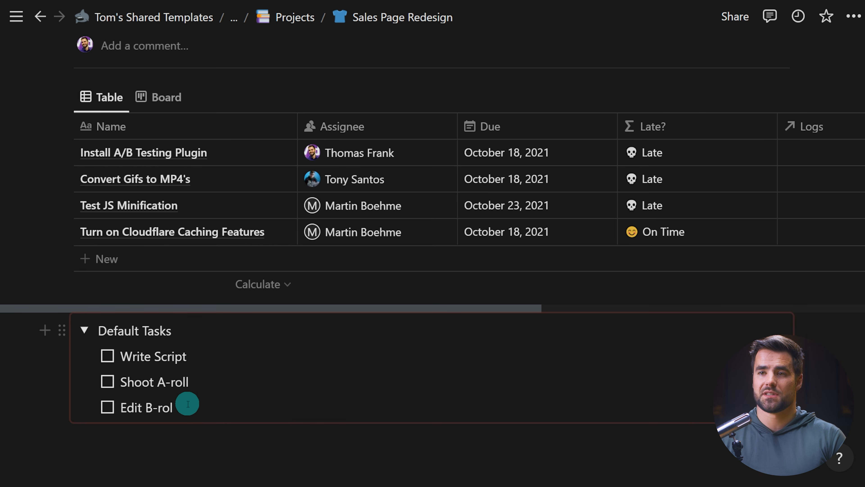
text(l)
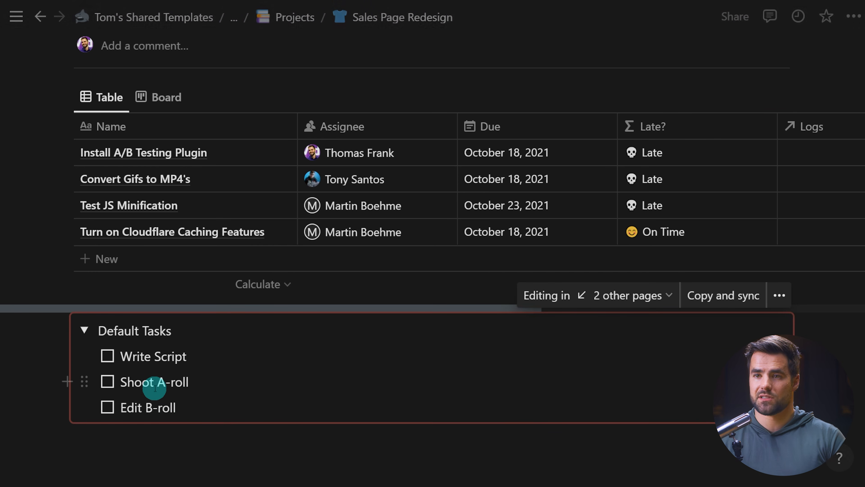
Copy the three default to-dos into the project's task table.
drag(184, 405, 180, 243)
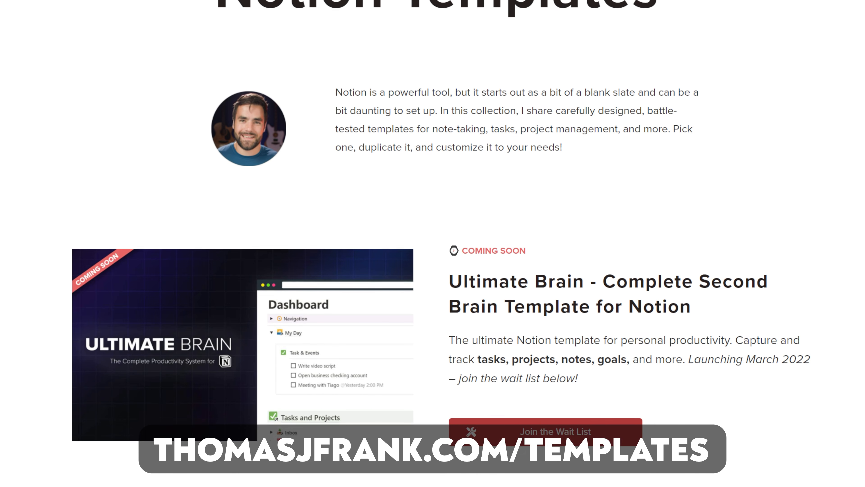
scroll(433, 238, down, 5)
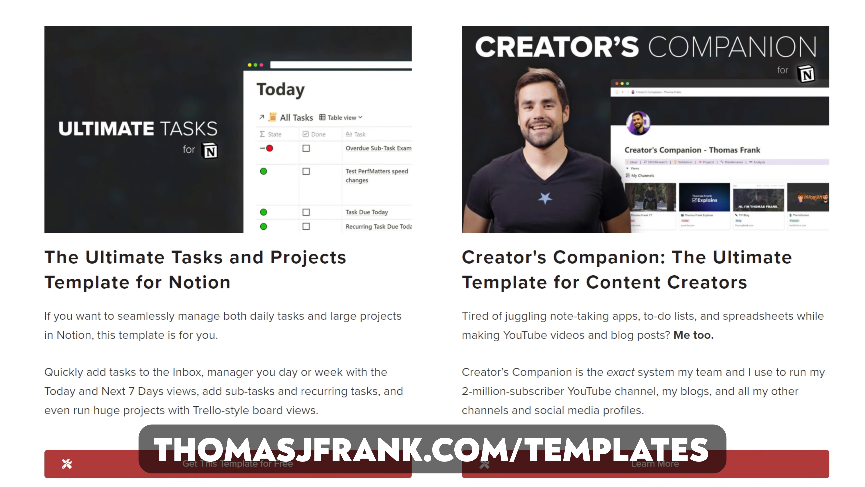
scroll(433, 238, down, 2)
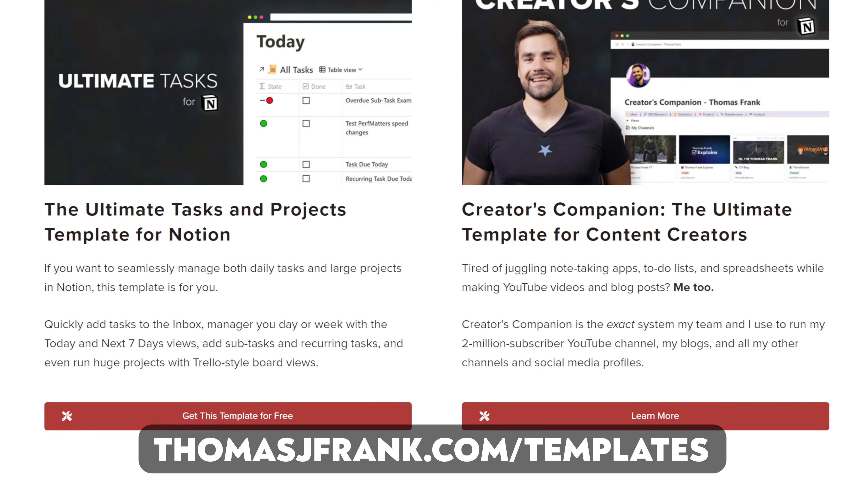
scroll(432, 238, down, 2)
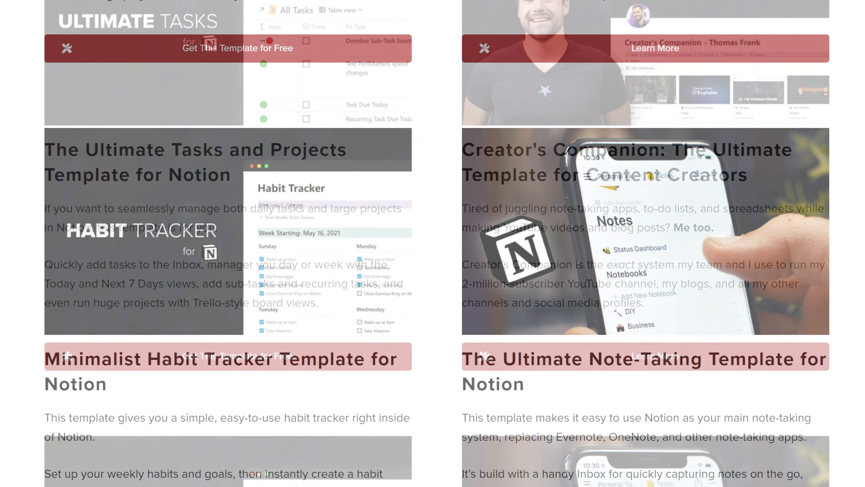
scroll(432, 238, down, 2)
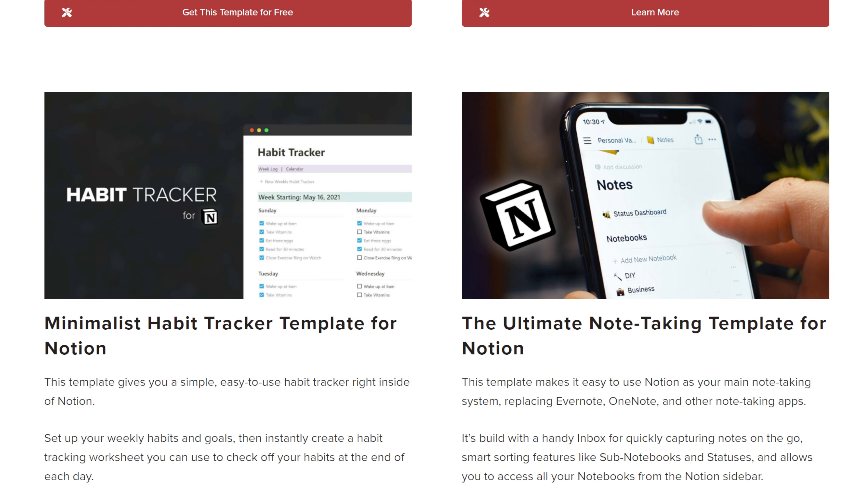
scroll(432, 238, down, 2)
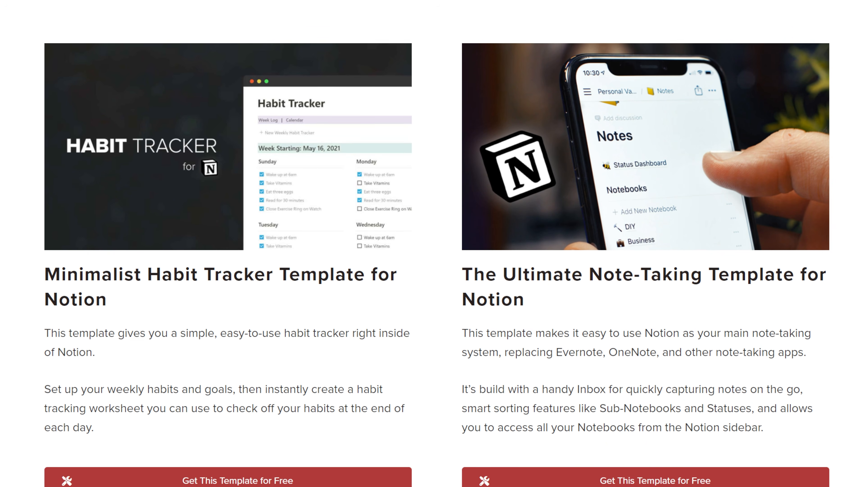
scroll(432, 238, down, 2)
scroll(432, 239, down, 1)
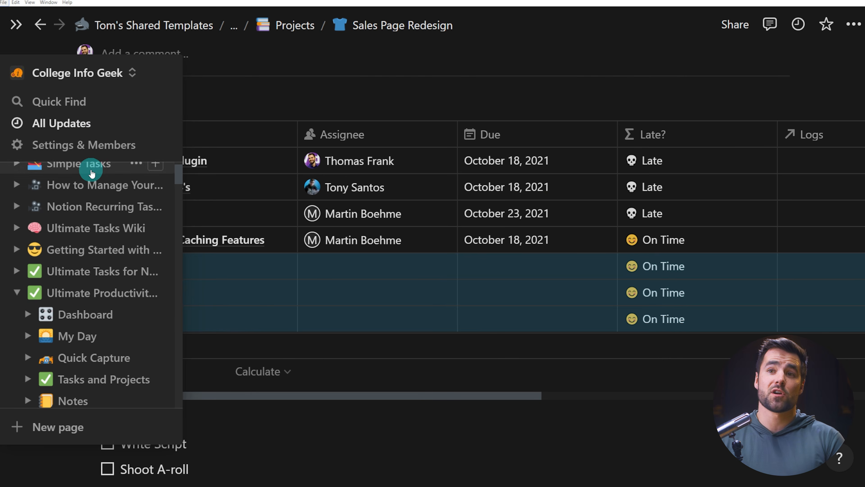
scroll(91, 170, up, 2)
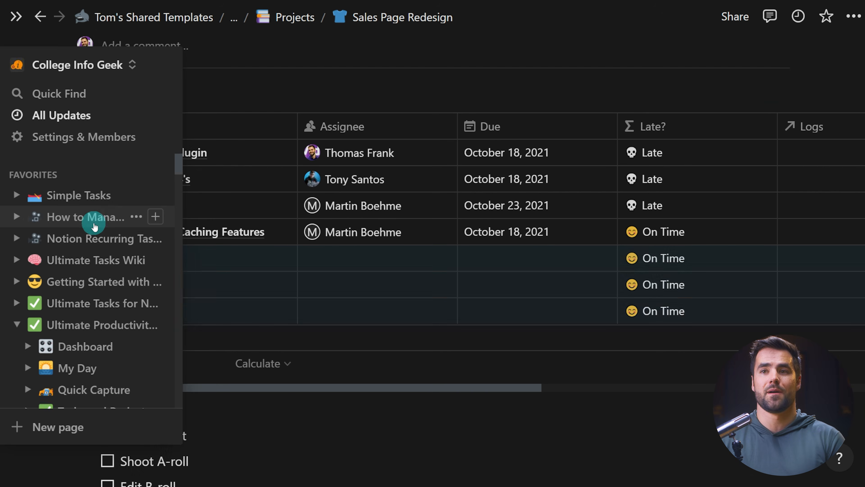